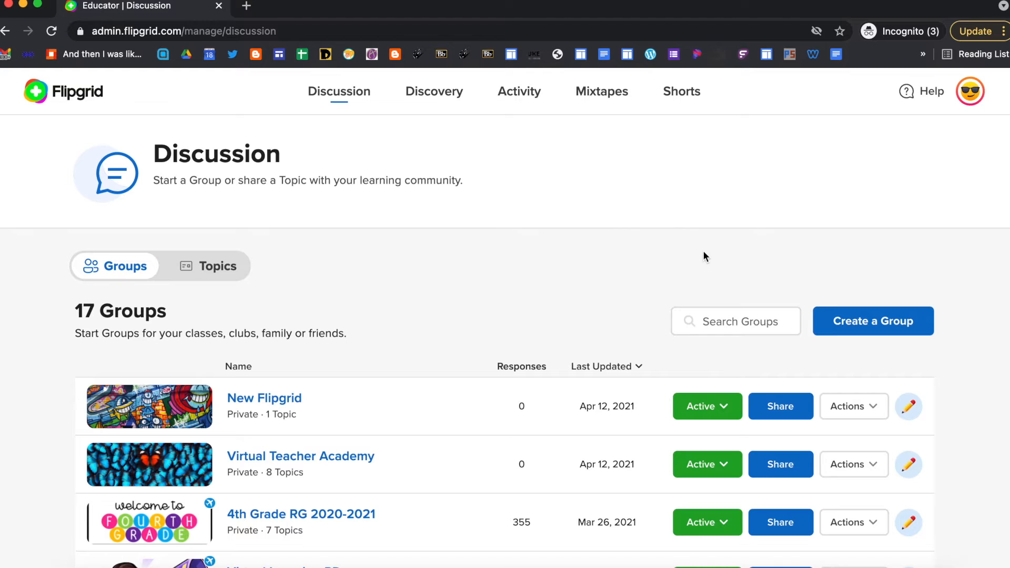
- Start a new group from the Groups list on the Discussion page
click(879, 320)
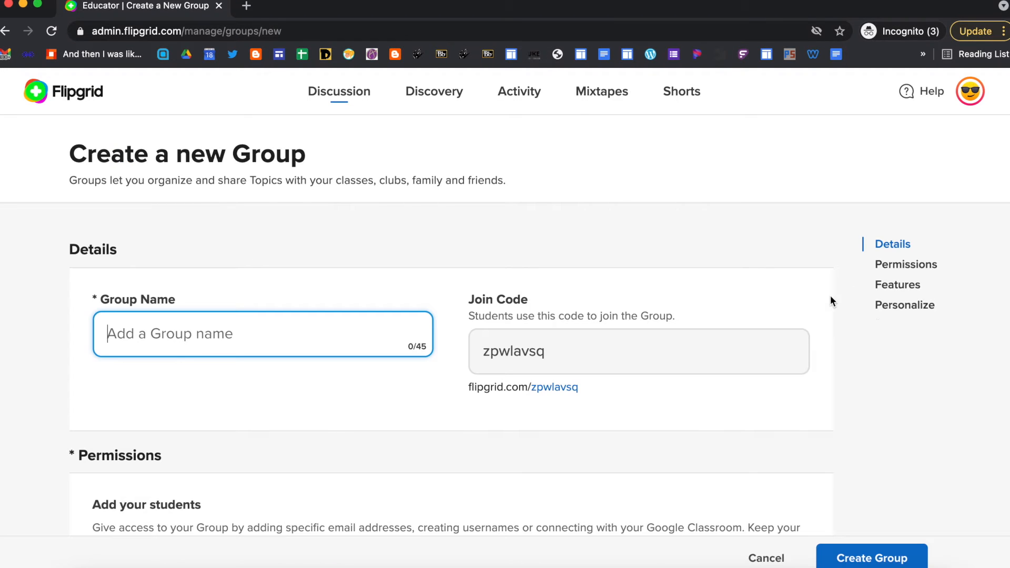
- Name the new group 'LDG Group 1' and scroll down to its Permissions section
text(LDG)
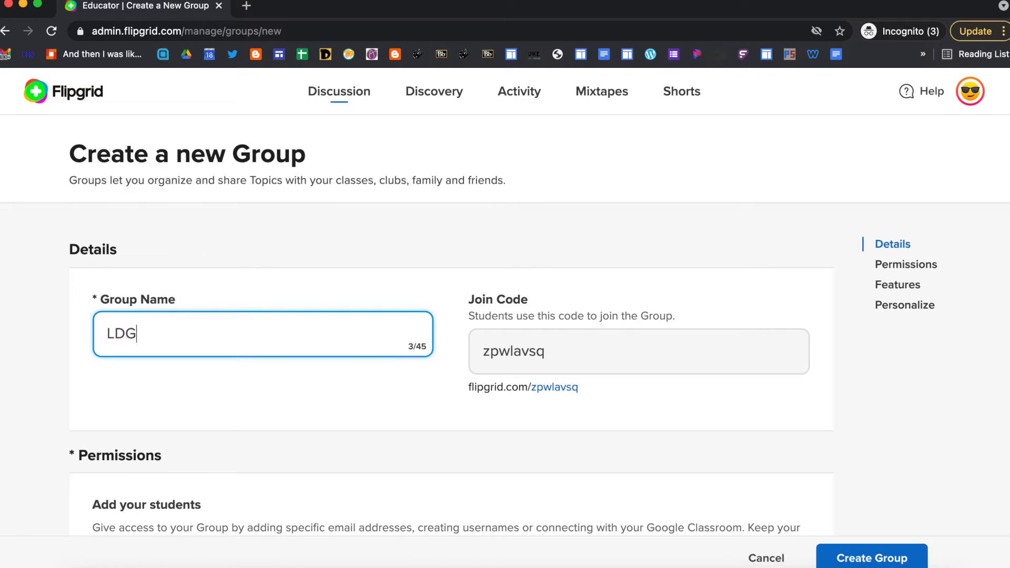
text( Group 1)
scroll(809, 371, down, 2)
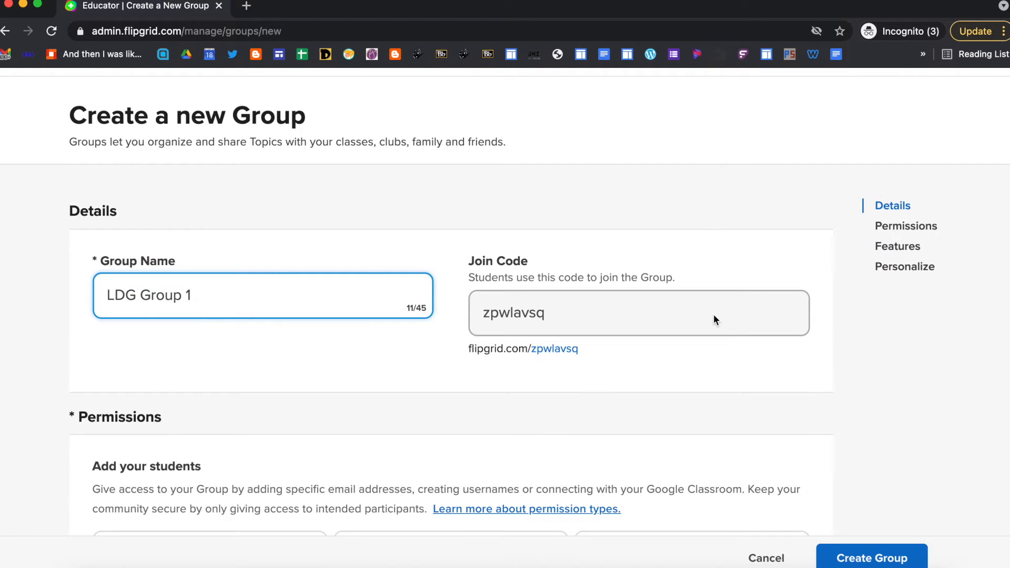
scroll(687, 367, down, 2)
scroll(688, 368, down, 5)
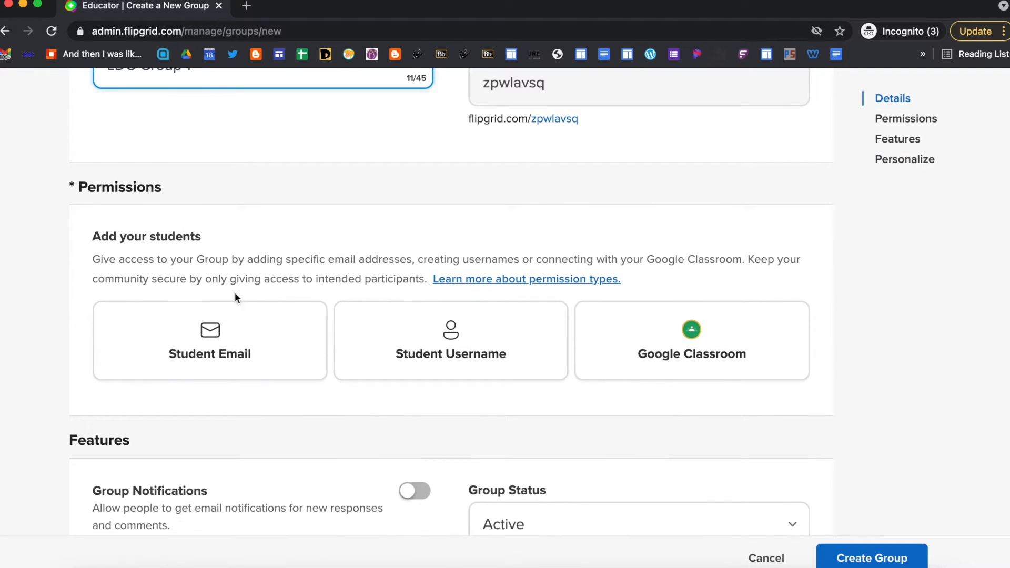
click(225, 351)
scroll(254, 379, down, 1)
scroll(254, 378, down, 1)
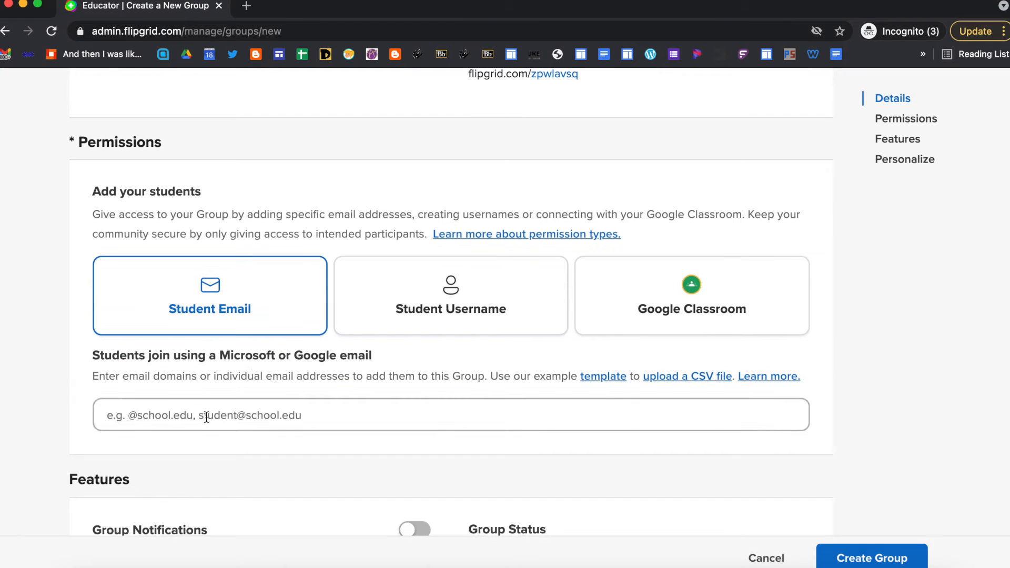
click(207, 416)
text(@)
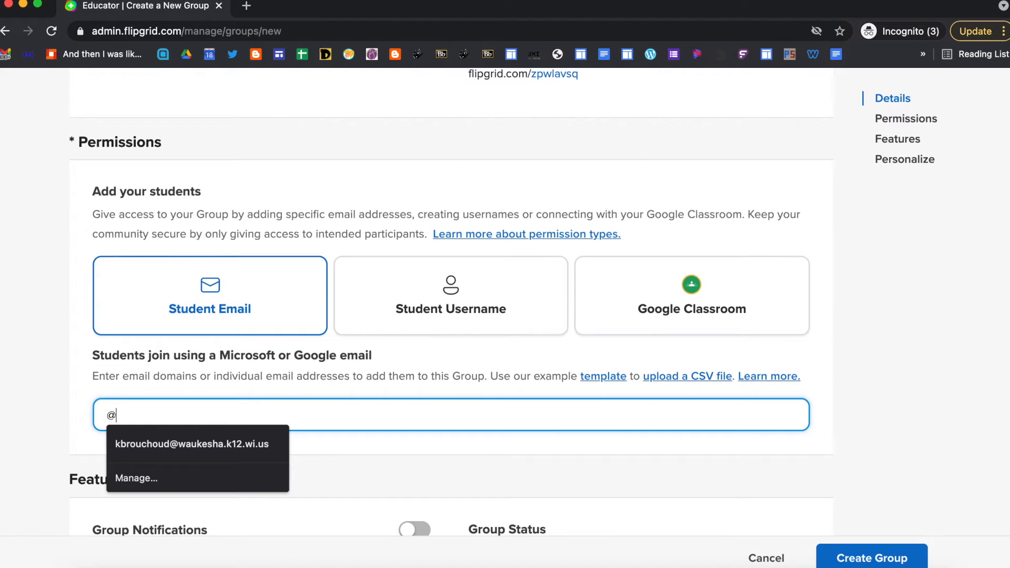
text(stu)
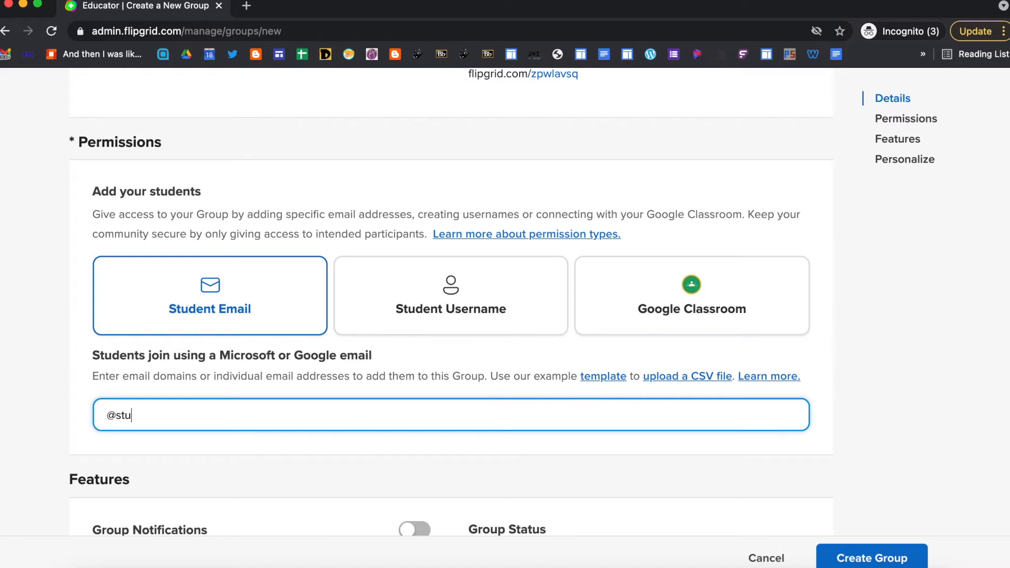
text(.waukesha.k12.)
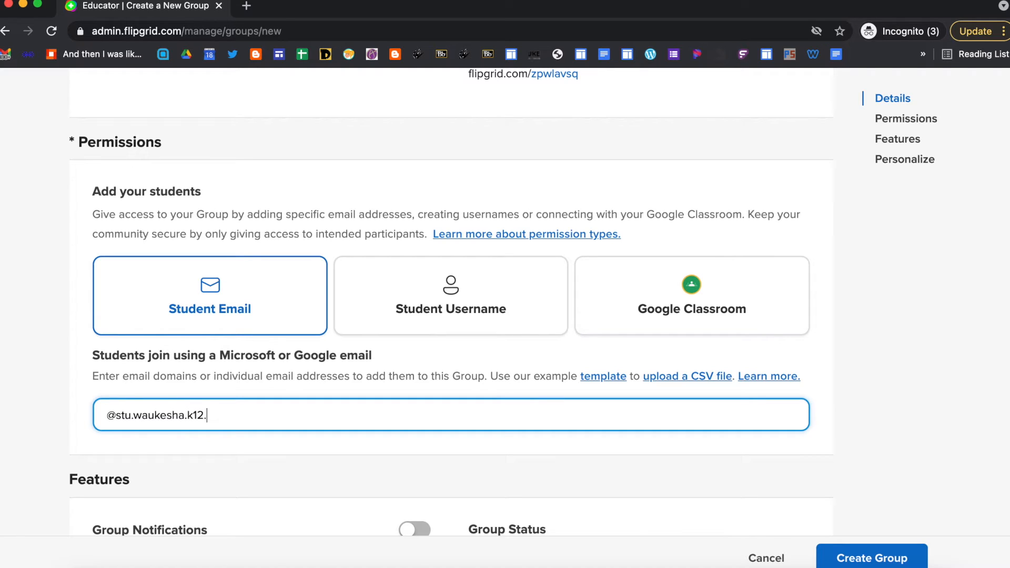
text(wi.us, @waukesha.k12.wi)
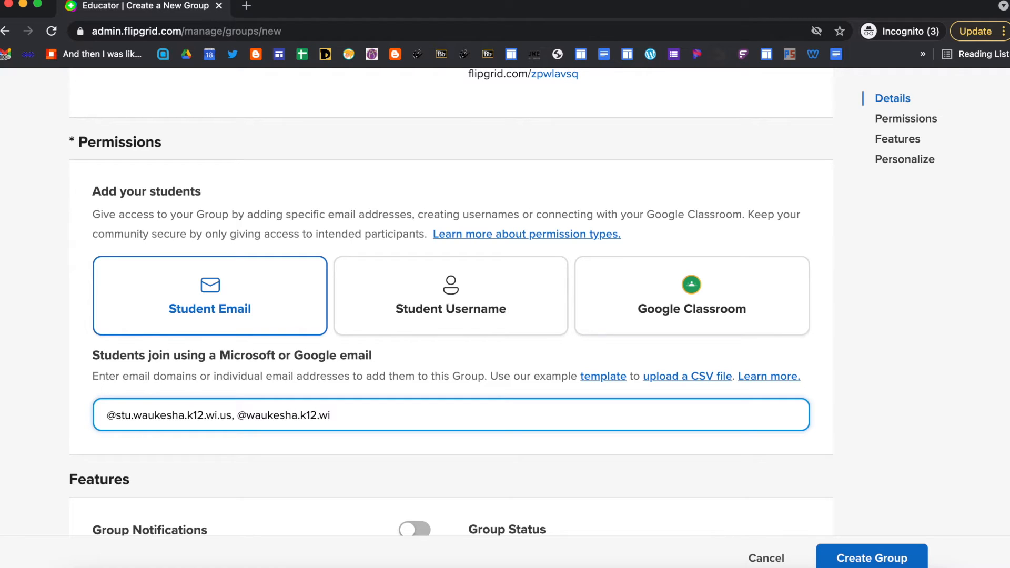
text(.us)
scroll(310, 487, down, 2)
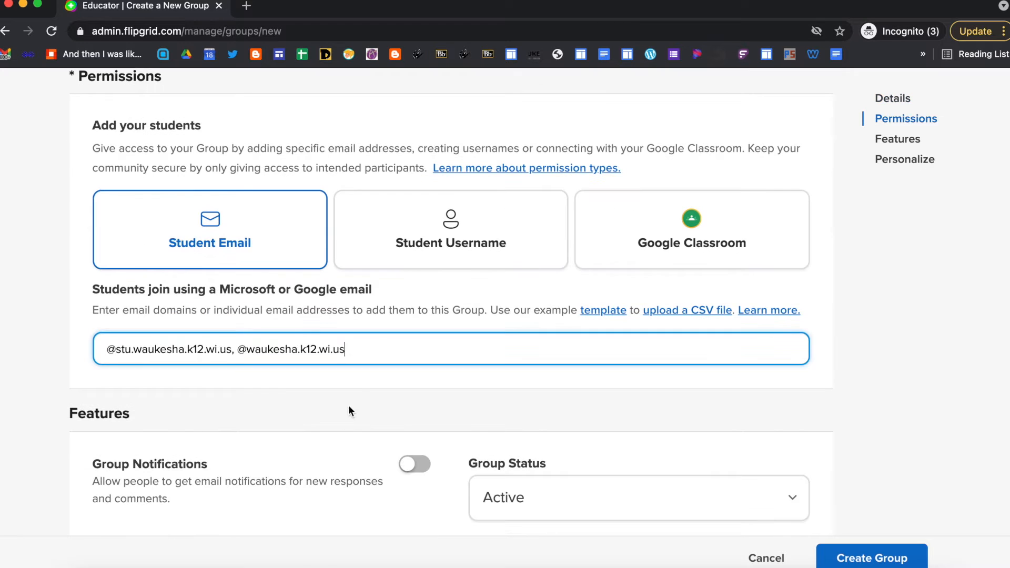
- Confirm the two email domains as separate entries and keep the Group Status Active
click(354, 385)
scroll(341, 455, down, 3)
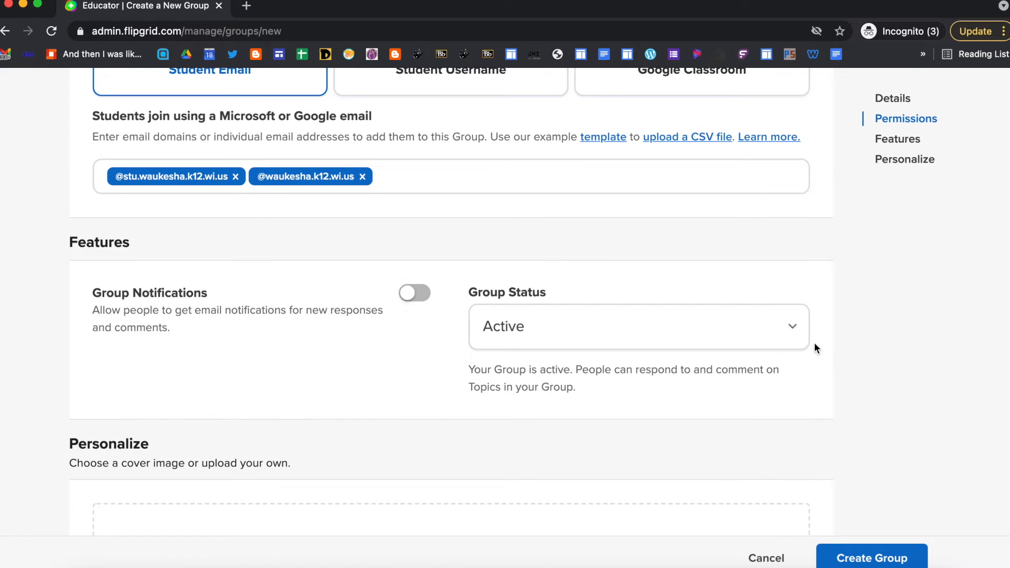
click(794, 327)
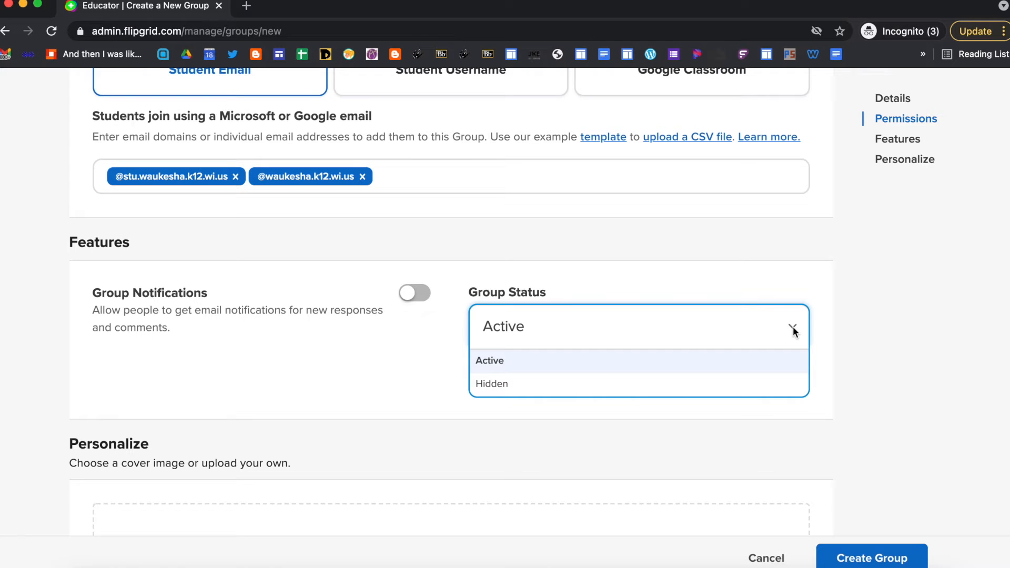
click(794, 327)
- Choose the coloured-dots texture from the Textures covers as the group's cover image
scroll(781, 424, down, 3)
scroll(782, 430, down, 5)
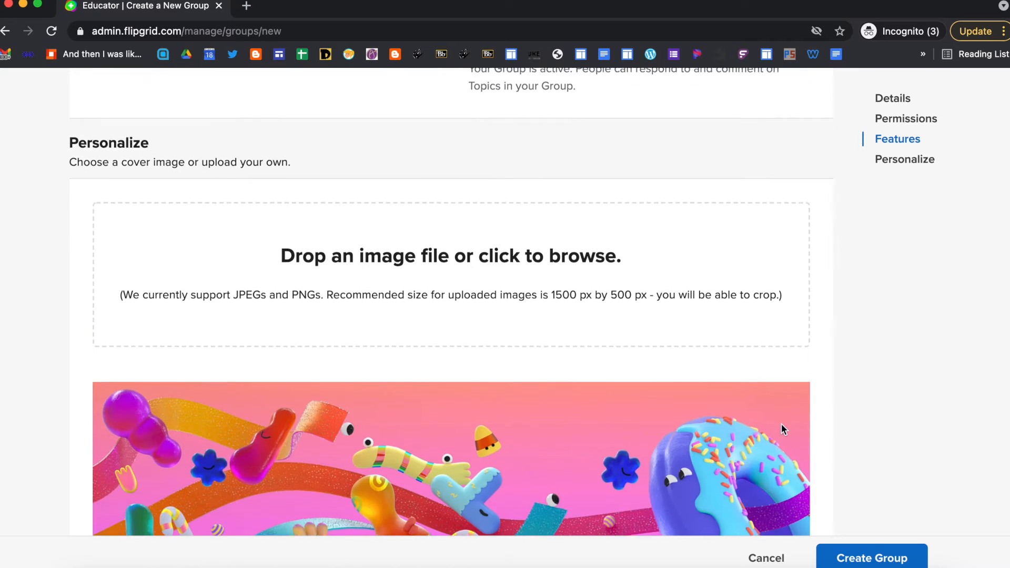
scroll(783, 429, down, 2)
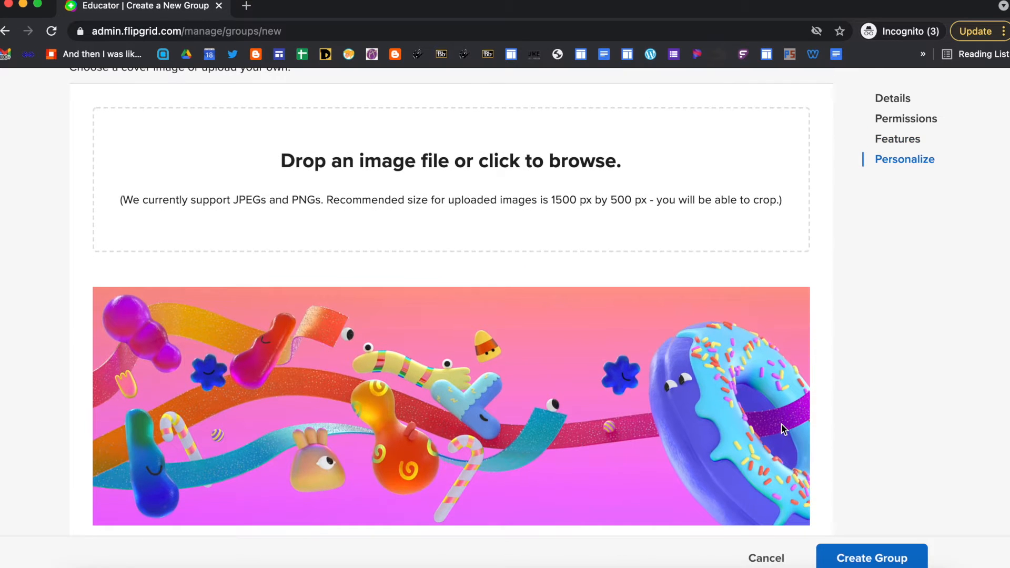
scroll(783, 429, down, 3)
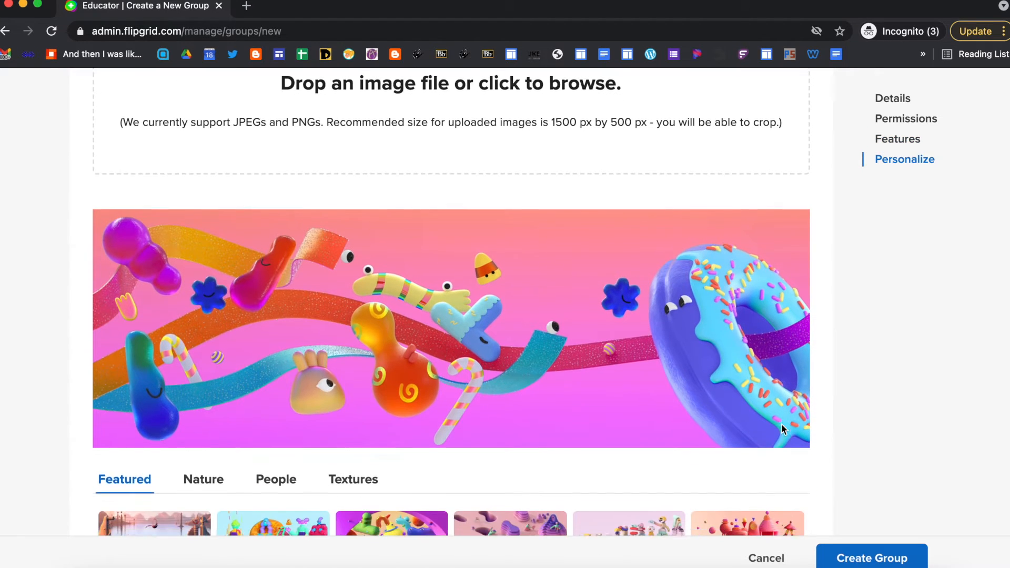
scroll(782, 429, down, 3)
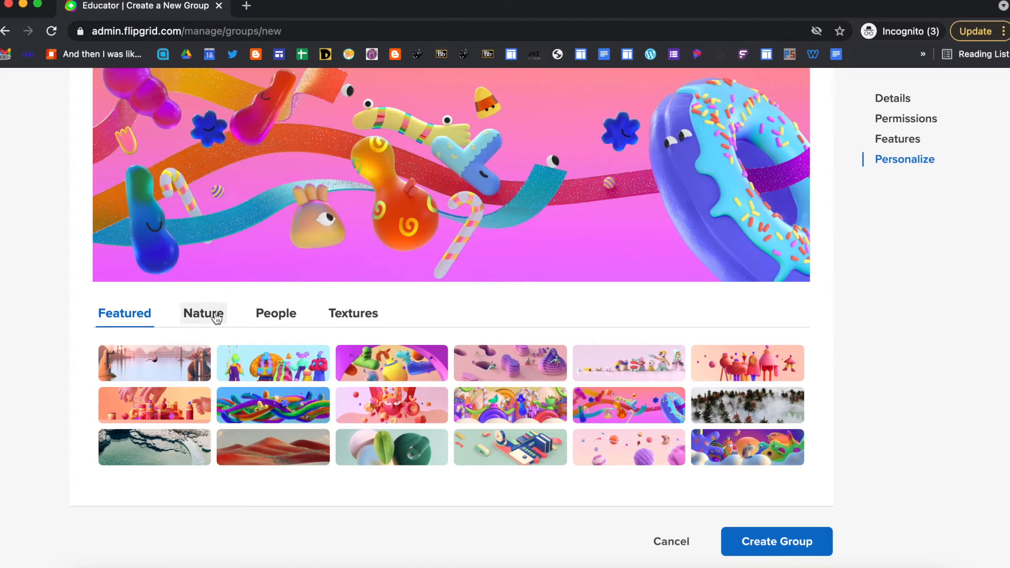
click(215, 315)
click(271, 316)
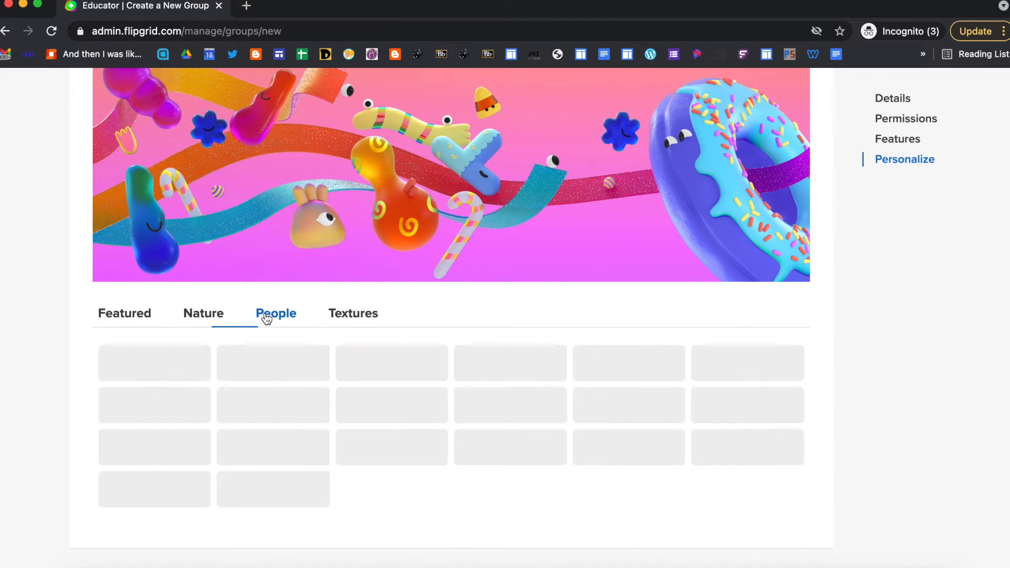
click(343, 318)
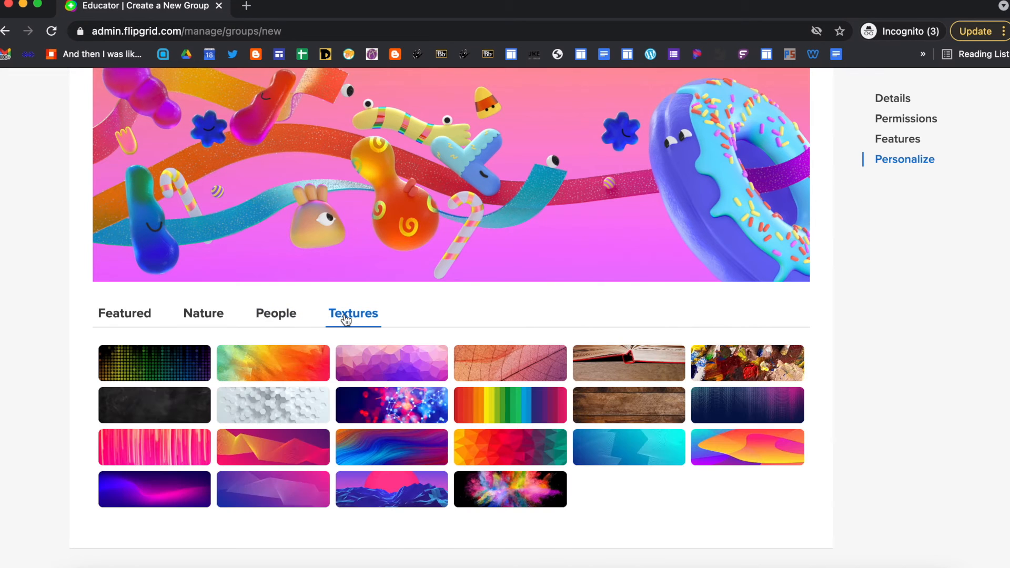
click(192, 372)
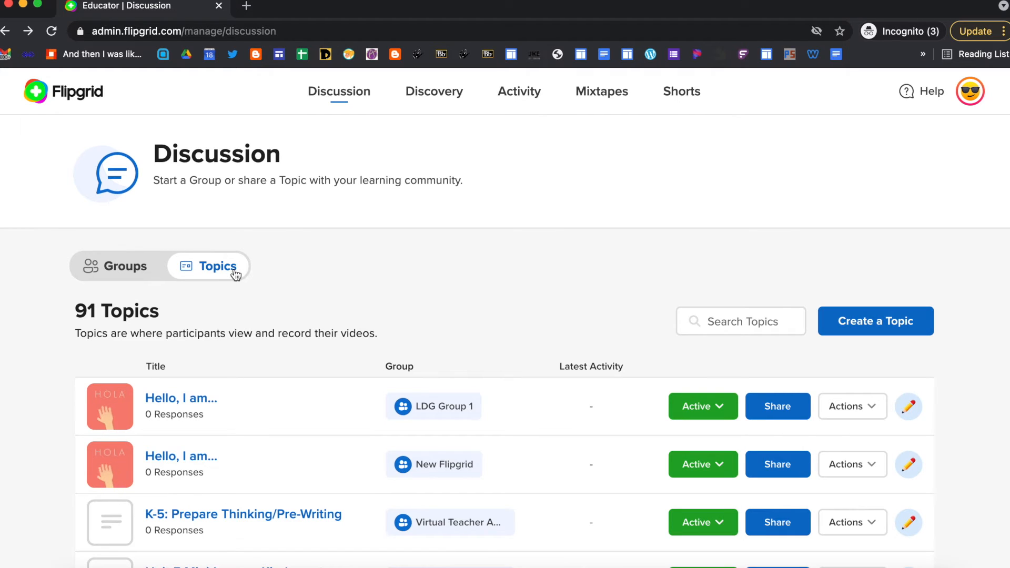
- Begin a new topic from the Discussion page's list of 91 topics
click(881, 322)
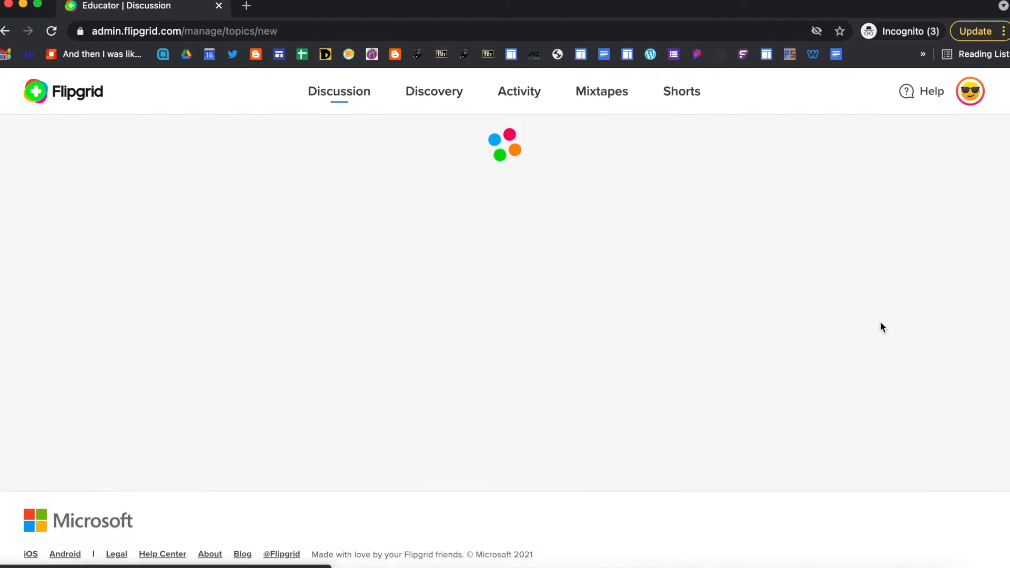
- Title the topic 'Share your favorite hobby.' and enter the 'Use images and your voice…' prompt
text(Sha)
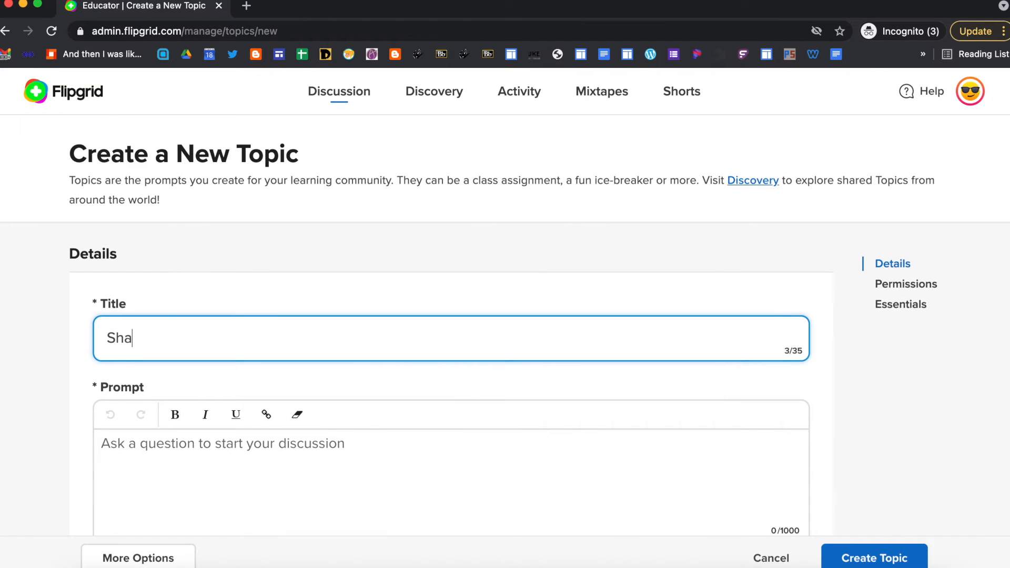
text(re your favori)
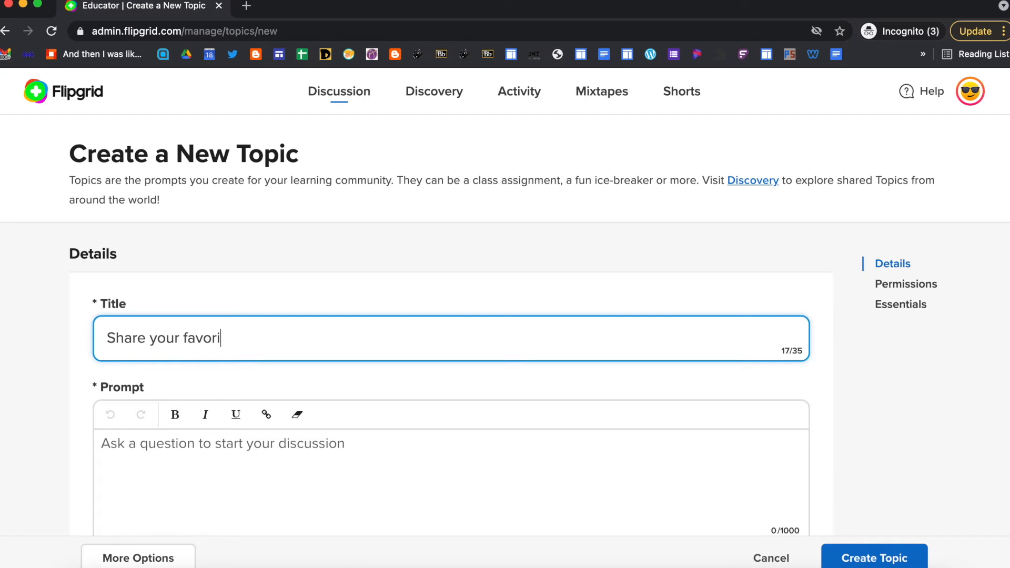
text(te hobby.)
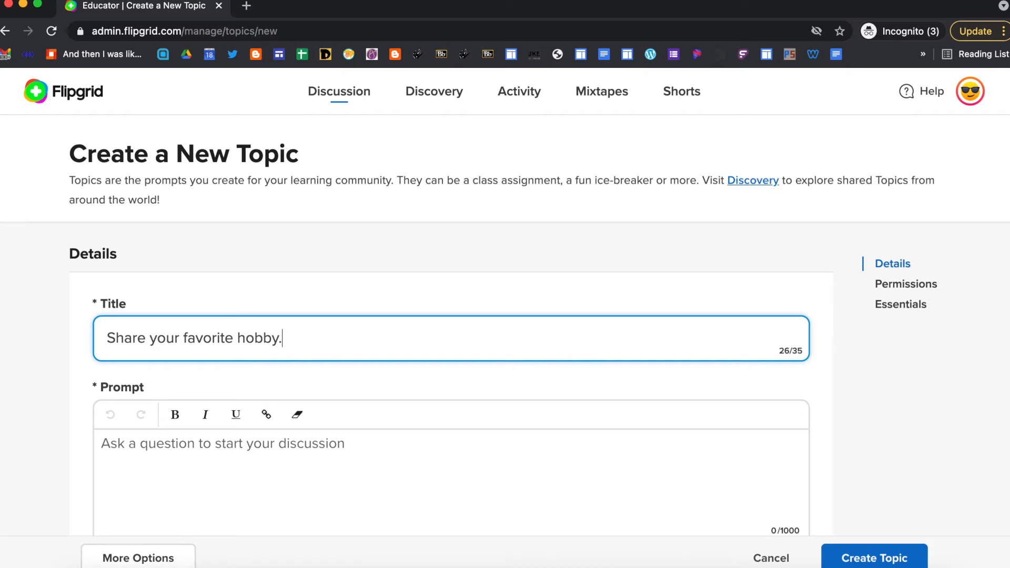
click(276, 450)
text(Use image)
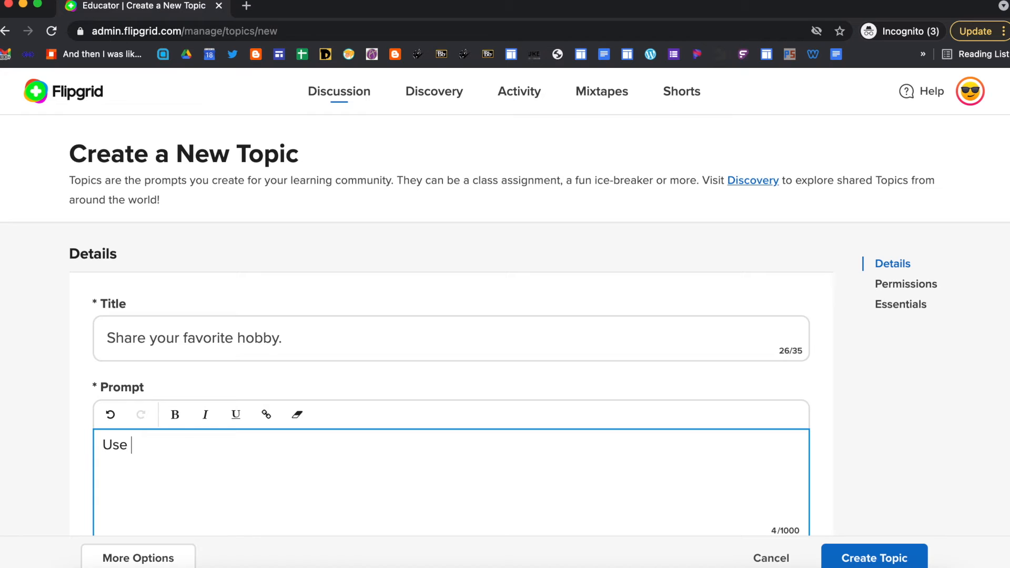
text(s and your )
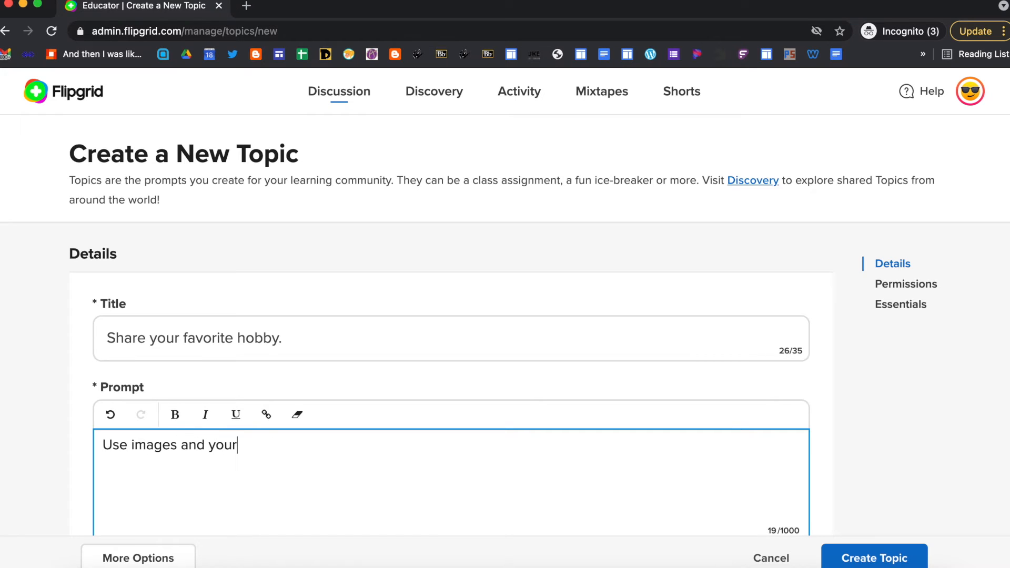
text(voice and)
key(BackSpace)
key(BackSpace)
key(BackSpace)
key(BackSpace)
text(to sha)
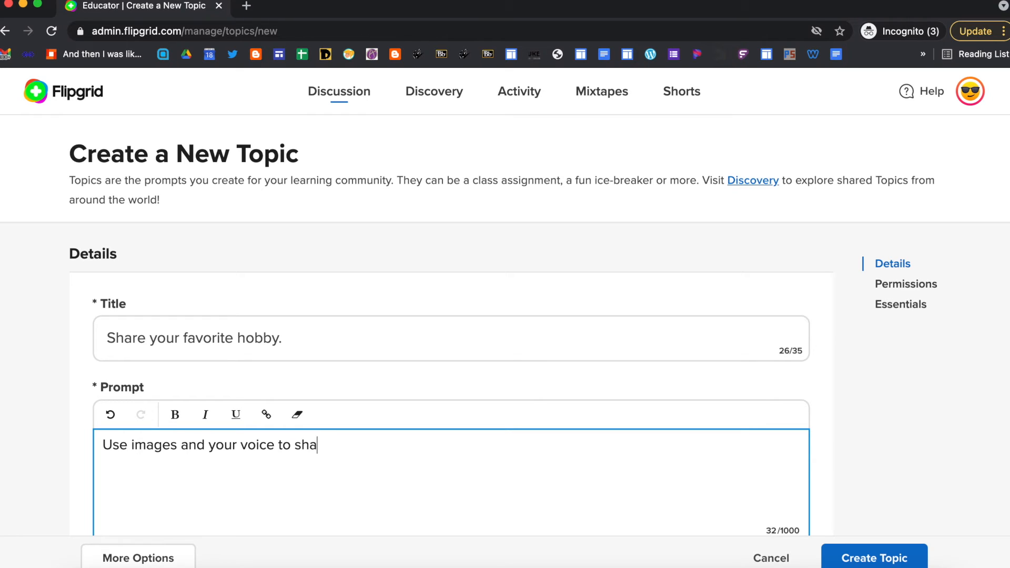
text(re your favorite hobby)
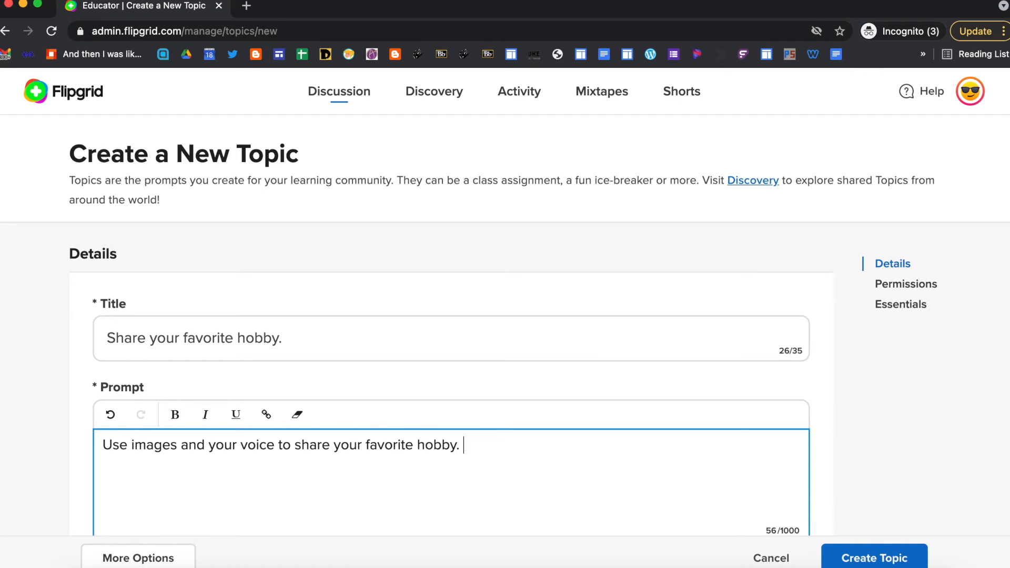
text(. Be sure to include wh)
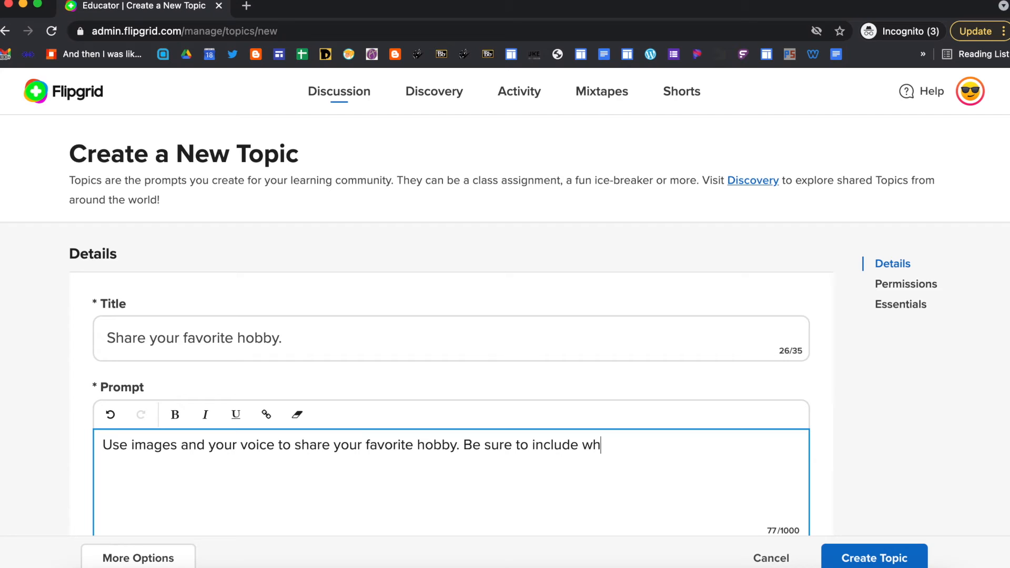
text(y it's your favorite!)
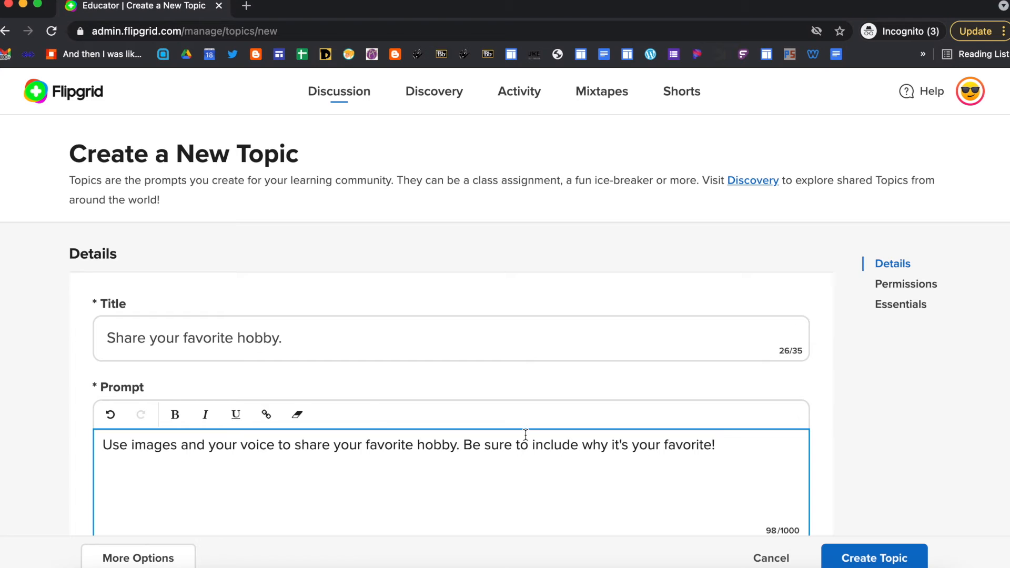
- Upload the social-interaction illustration PNG from the Desktop as the topic's media image
scroll(919, 485, down, 4)
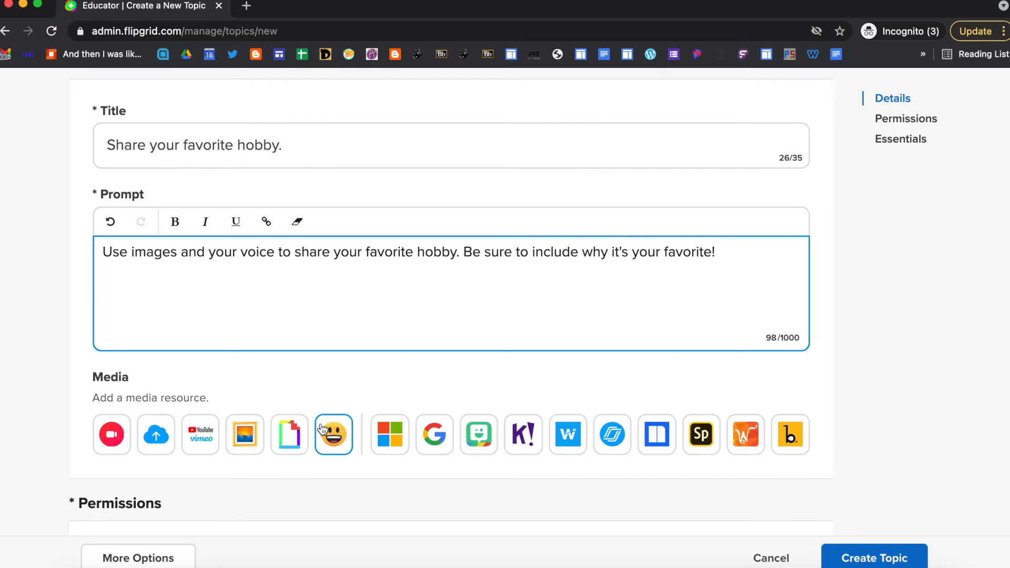
click(247, 435)
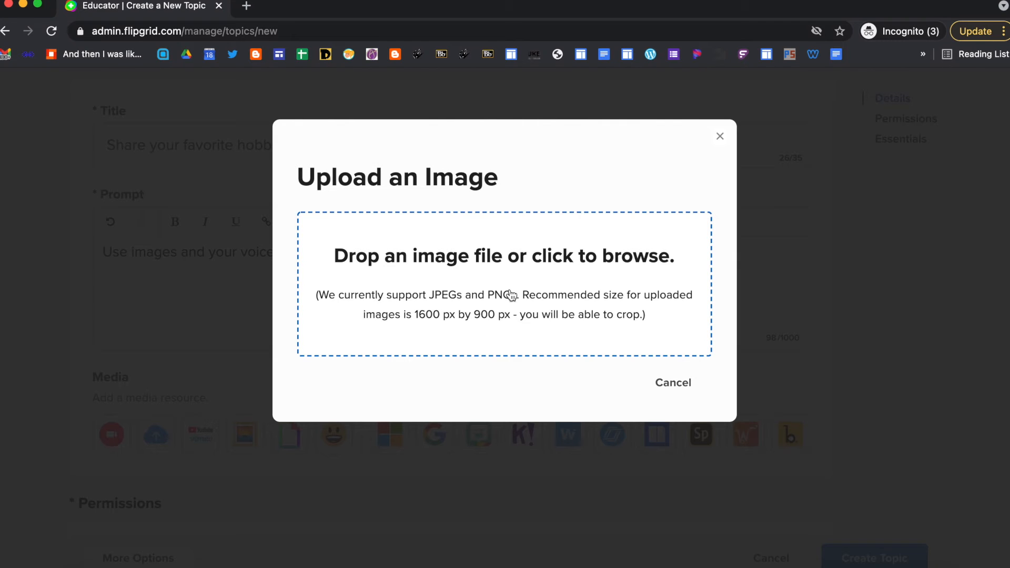
click(483, 270)
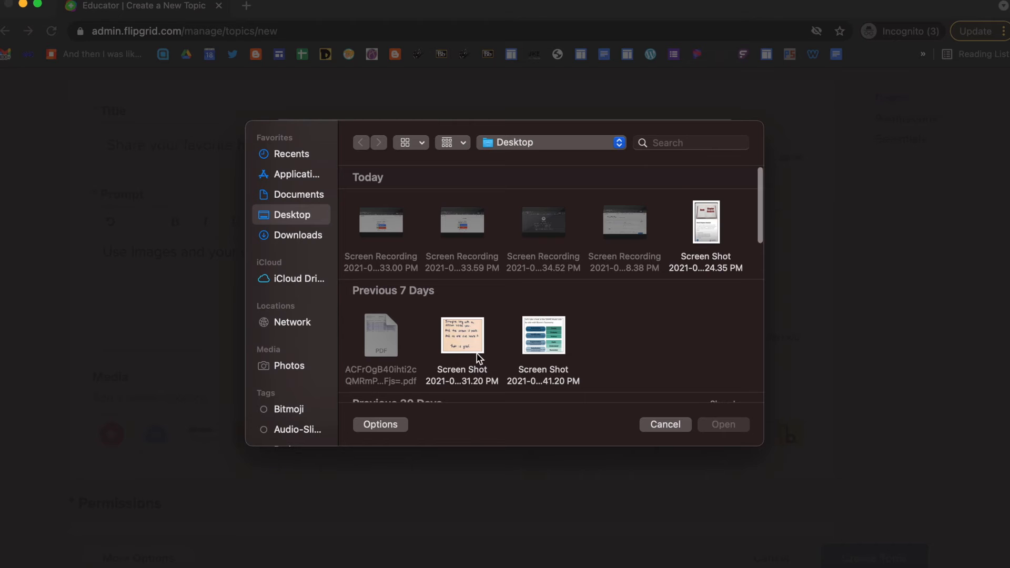
scroll(479, 358, down, 3)
scroll(477, 358, down, 10)
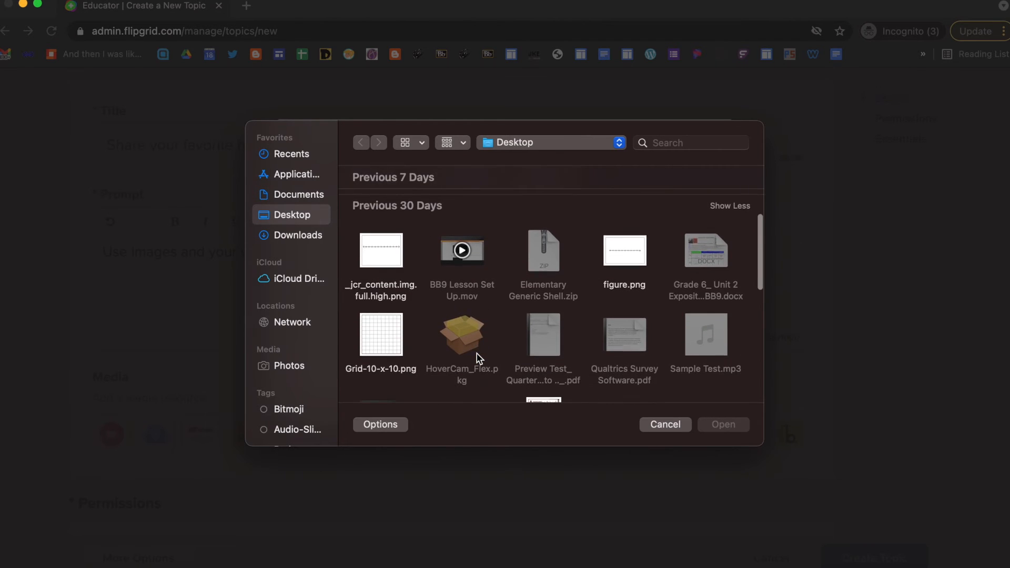
scroll(478, 358, down, 2)
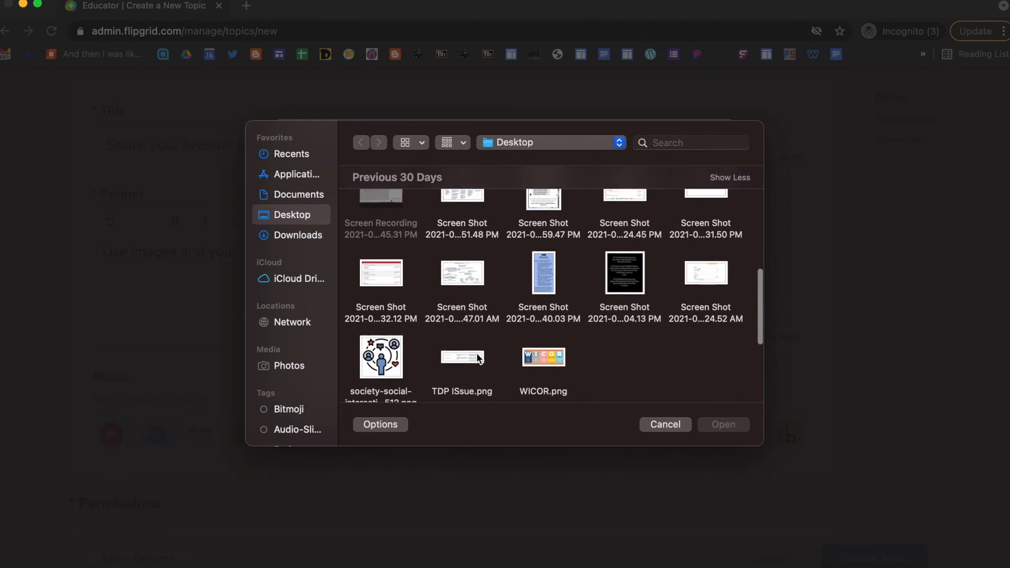
click(388, 363)
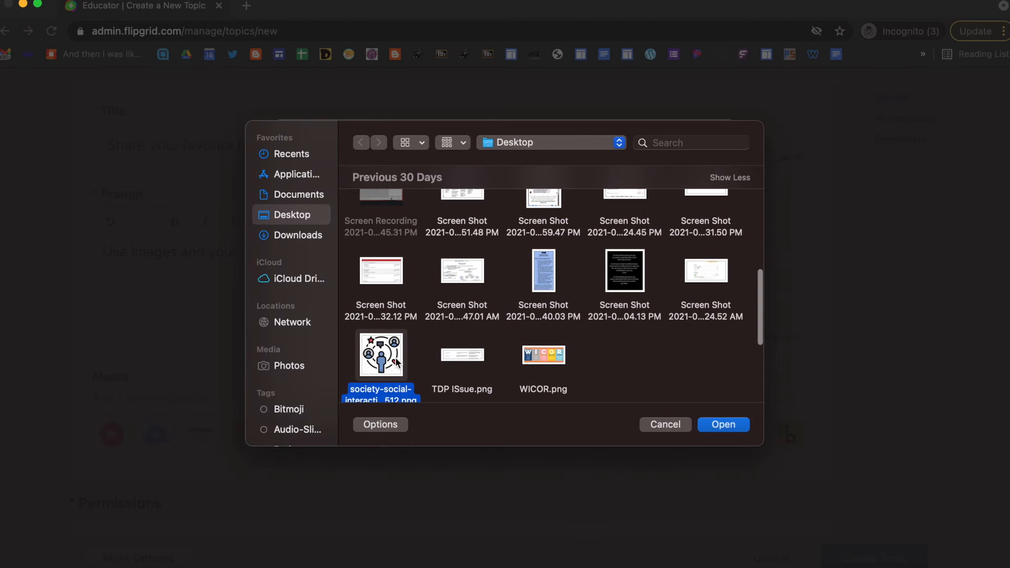
click(727, 426)
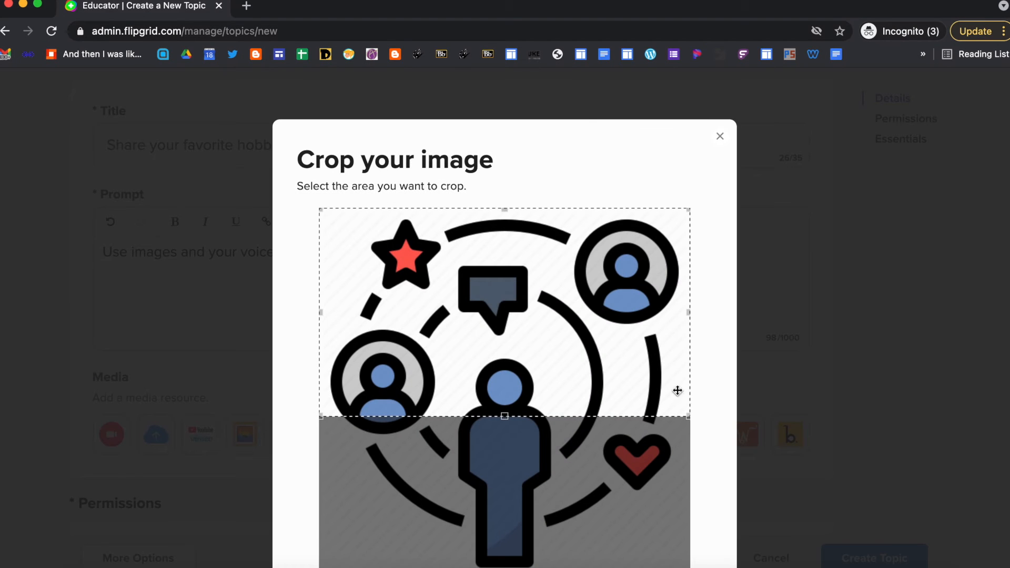
- Crop the uploaded image to its upper portion
mouse_move(583, 408)
mouse_down()
mouse_move(585, 457)
mouse_move(579, 401)
mouse_up()
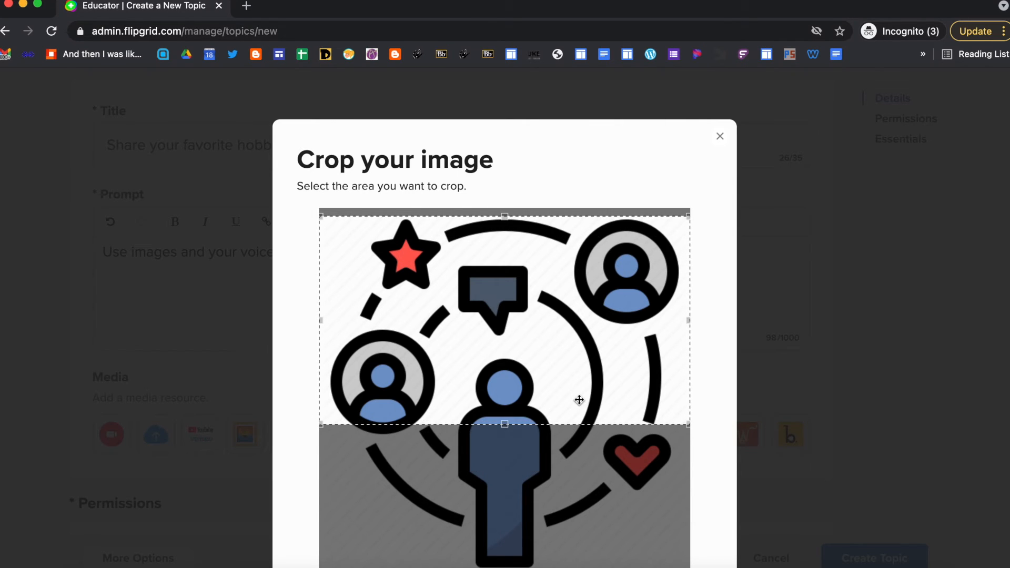
scroll(843, 448, down, 3)
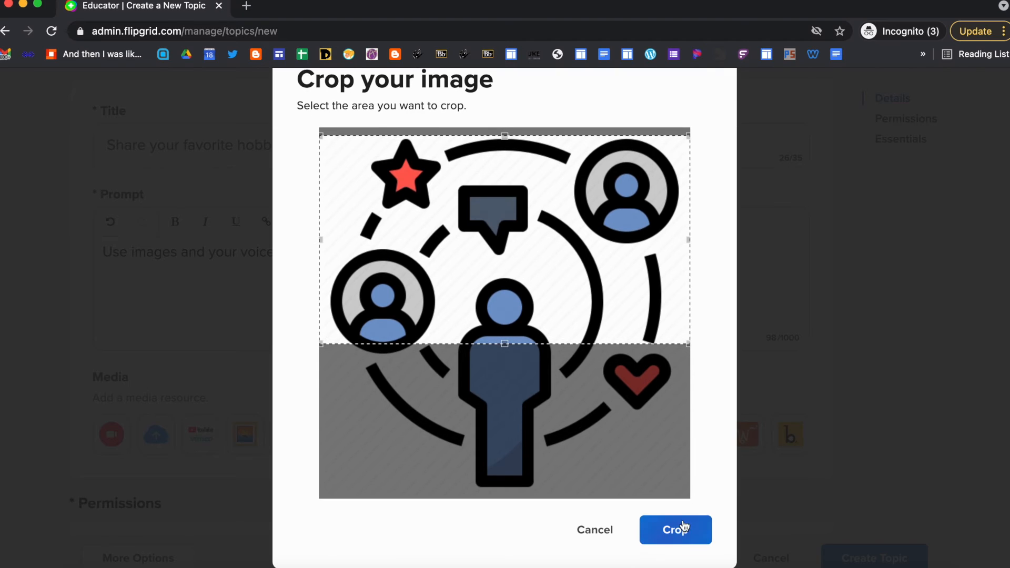
click(667, 536)
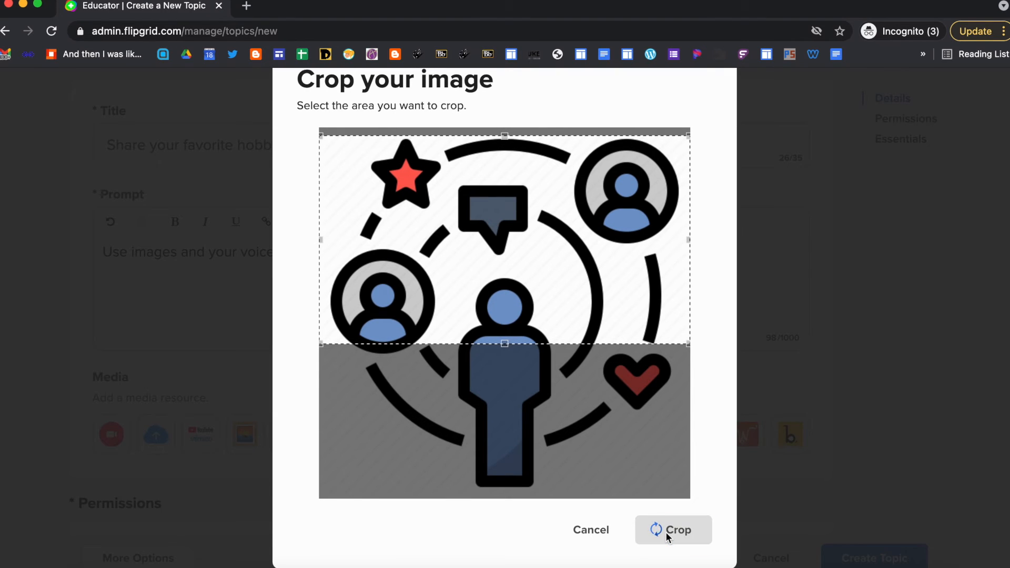
scroll(548, 512, down, 4)
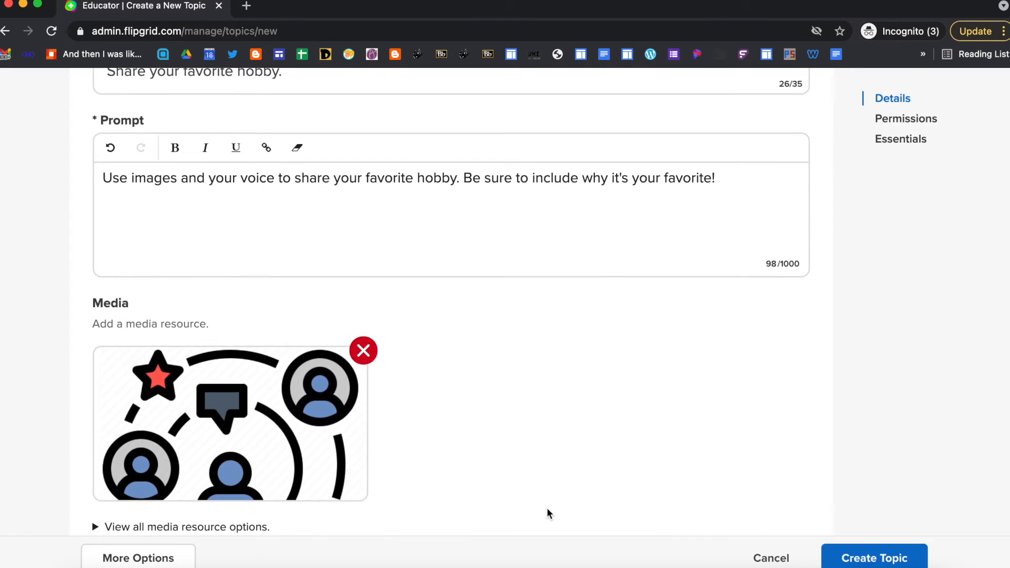
scroll(547, 509, down, 5)
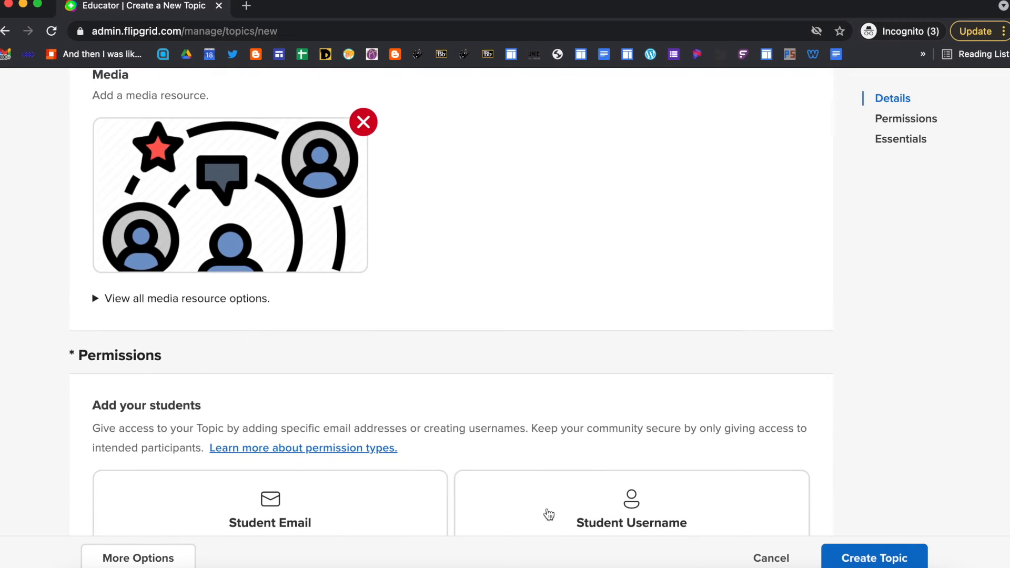
scroll(548, 514, down, 1)
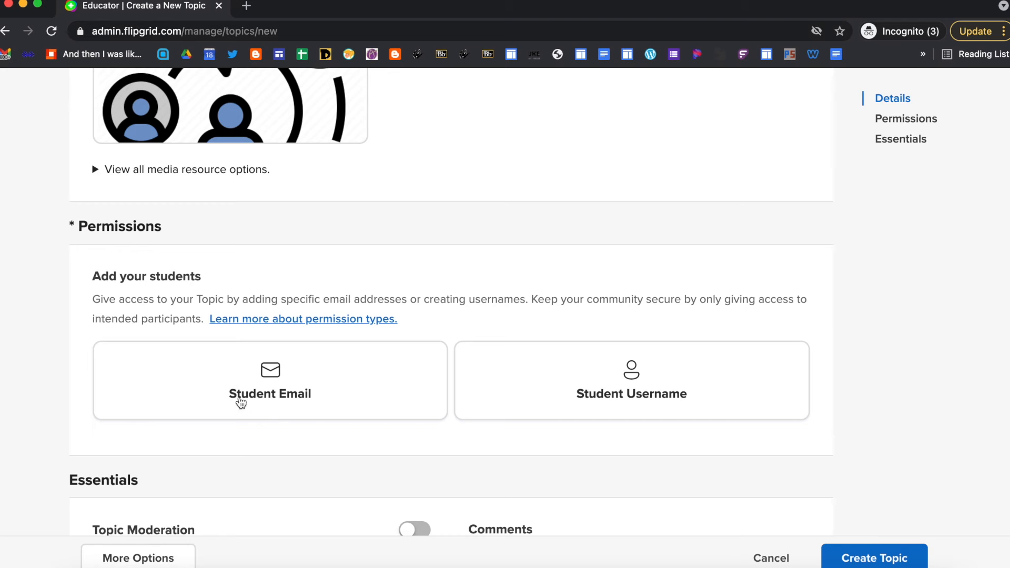
click(339, 395)
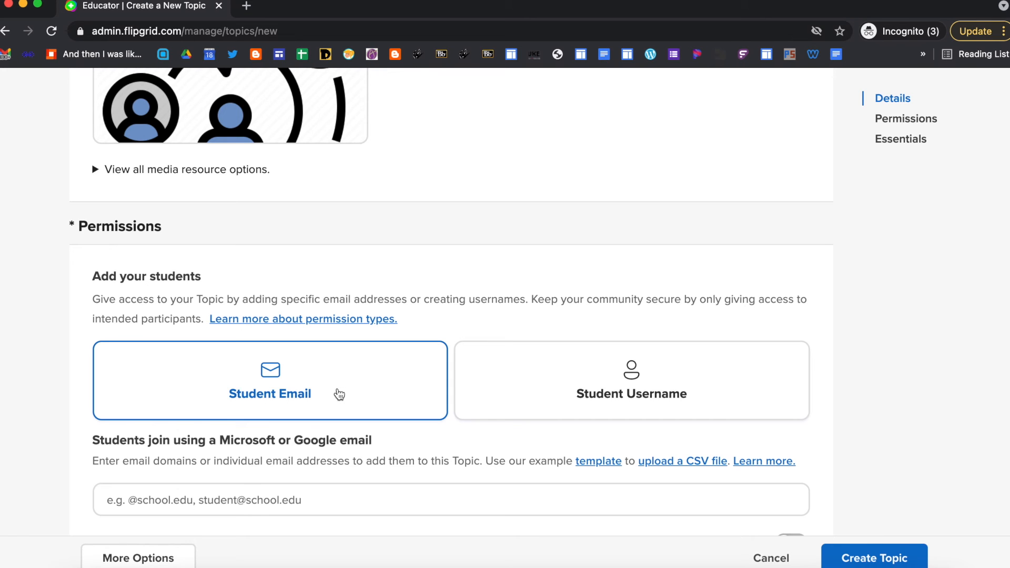
click(189, 501)
text(@)
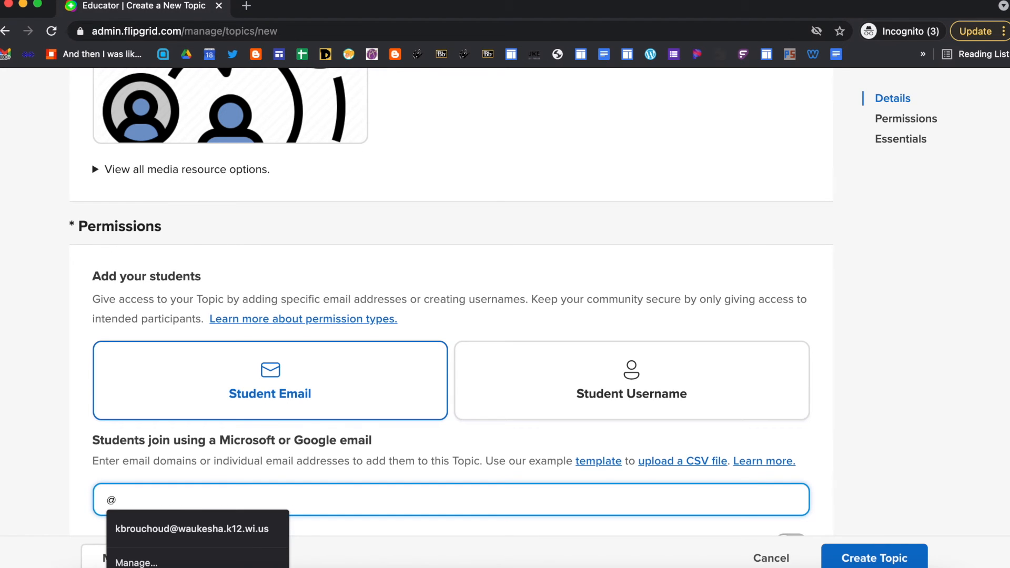
text(s)
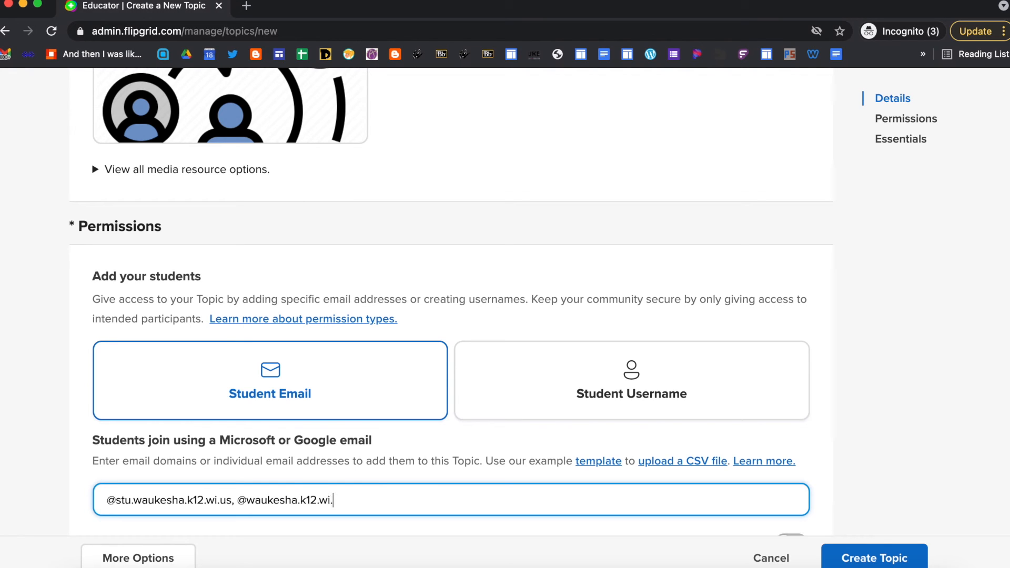
click(340, 526)
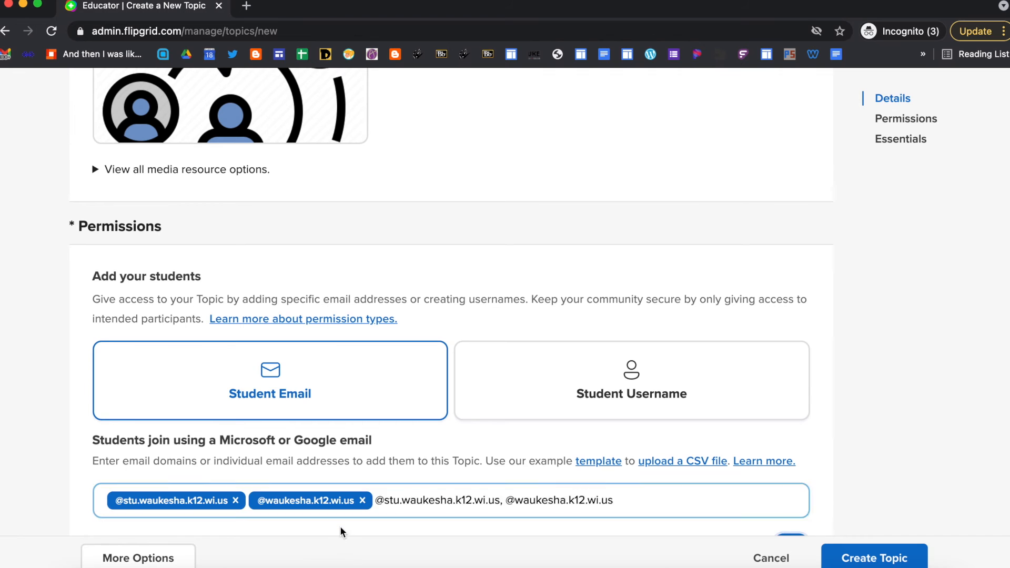
scroll(357, 509, down, 3)
scroll(357, 509, down, 3)
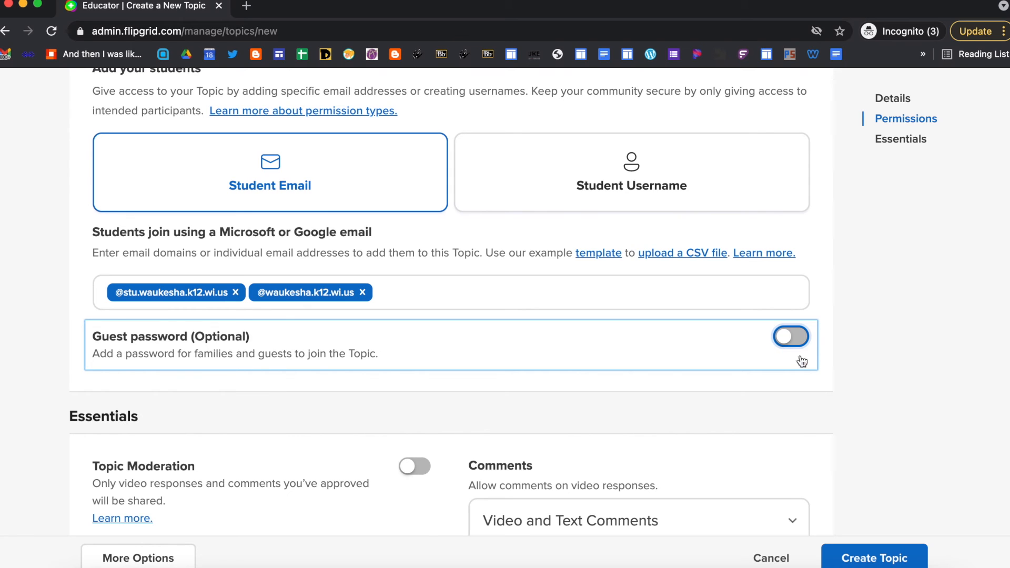
- Turn on Guest password and enter a guest password that meets the criteria
click(800, 339)
click(296, 403)
text(fli)
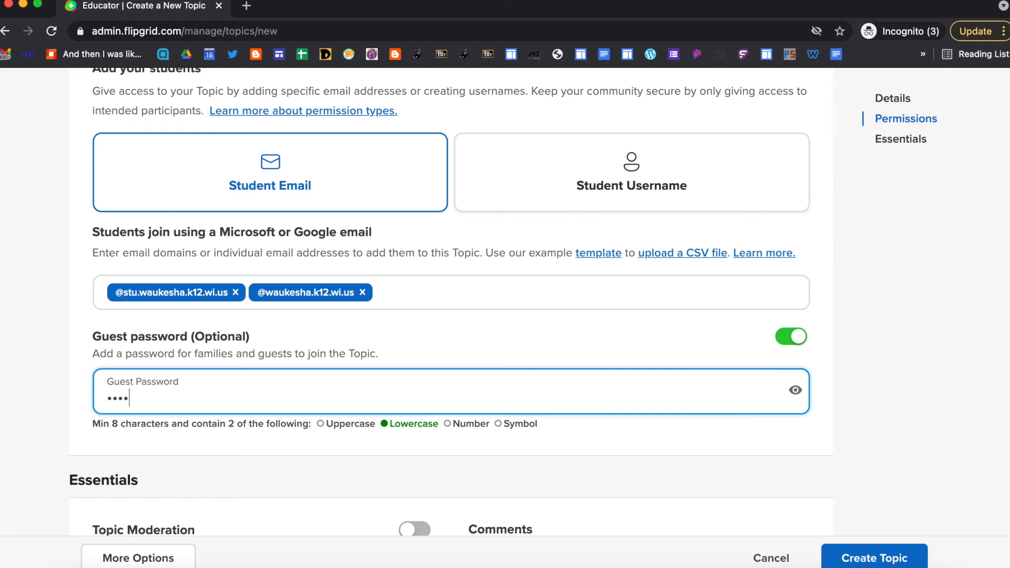
text(pgrid1)
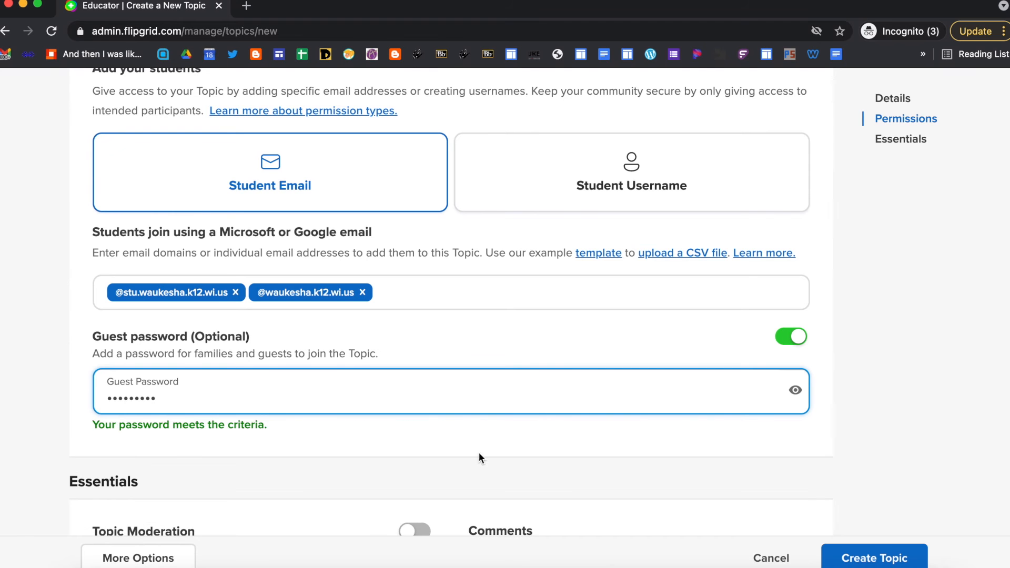
scroll(473, 455, down, 5)
scroll(472, 456, down, 5)
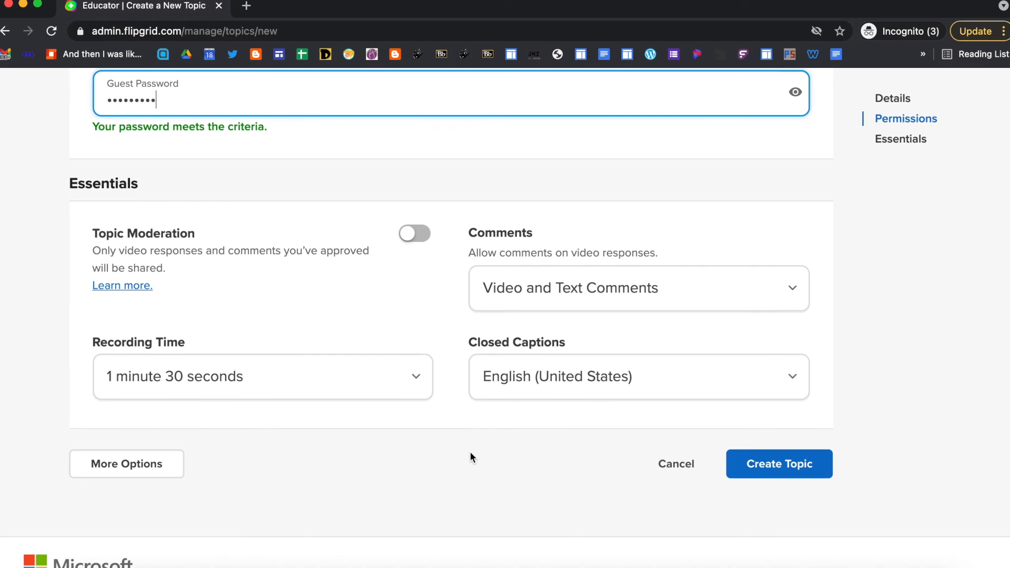
click(417, 378)
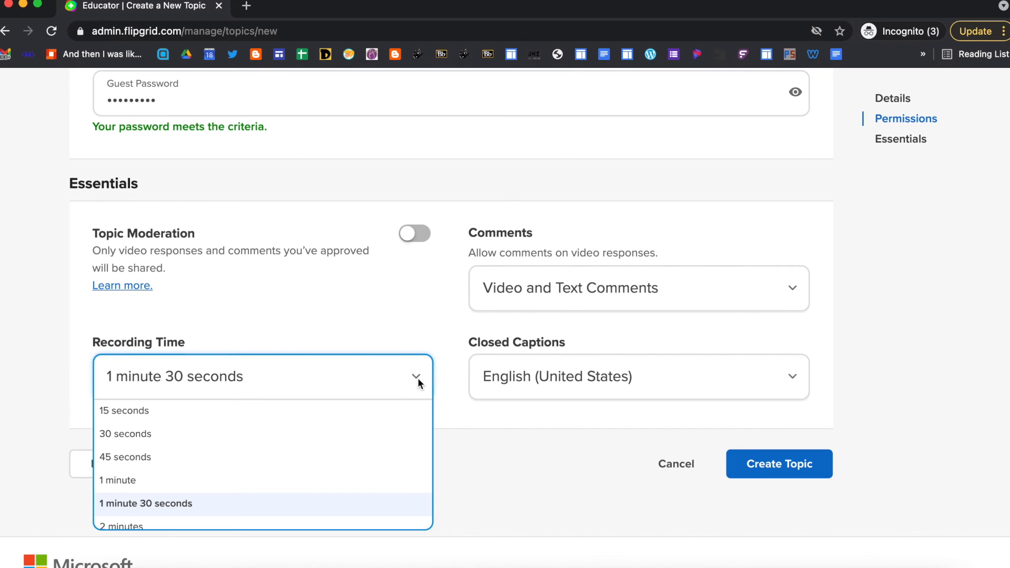
scroll(400, 443, down, 4)
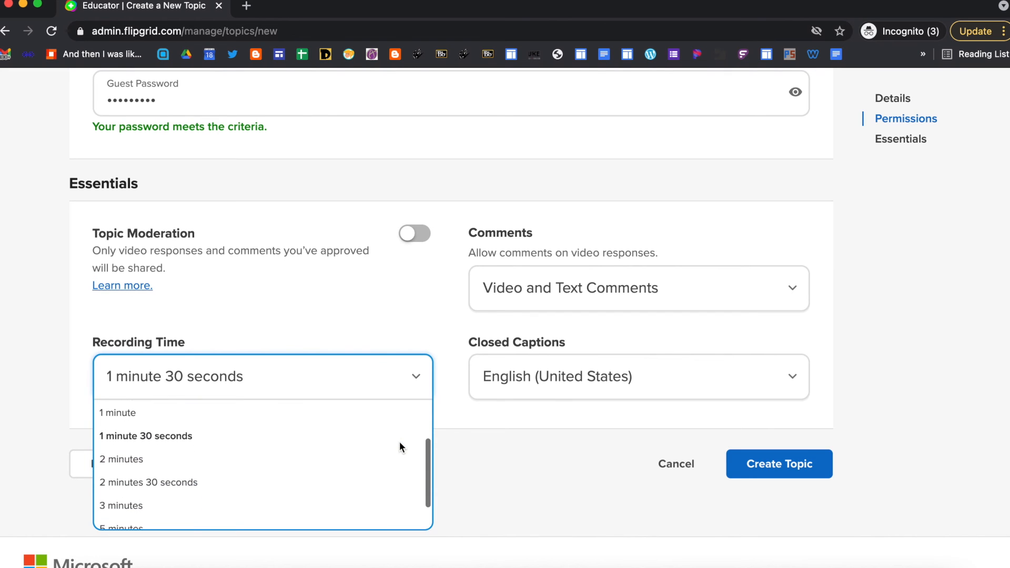
click(793, 289)
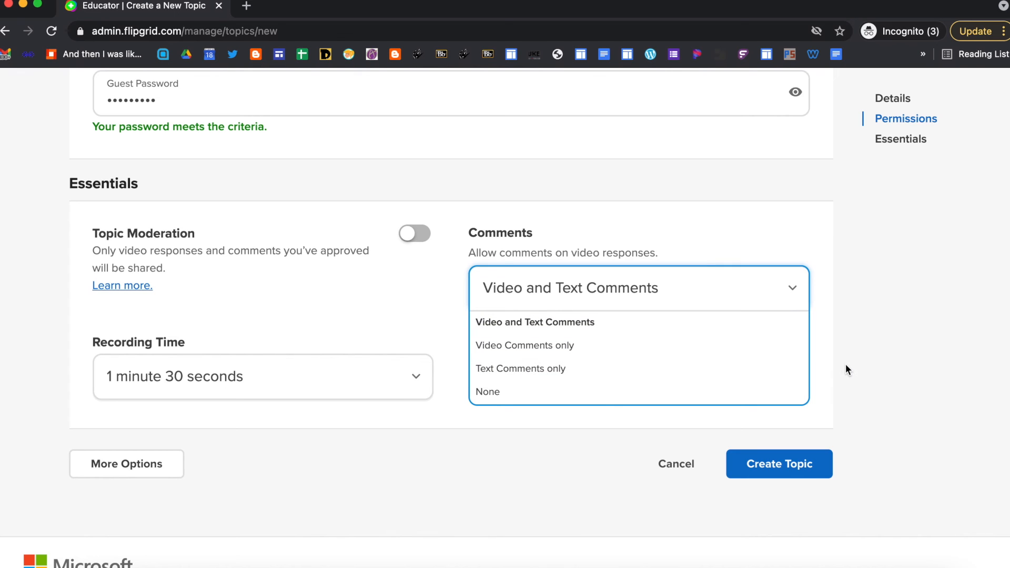
click(830, 361)
scroll(794, 390, down, 2)
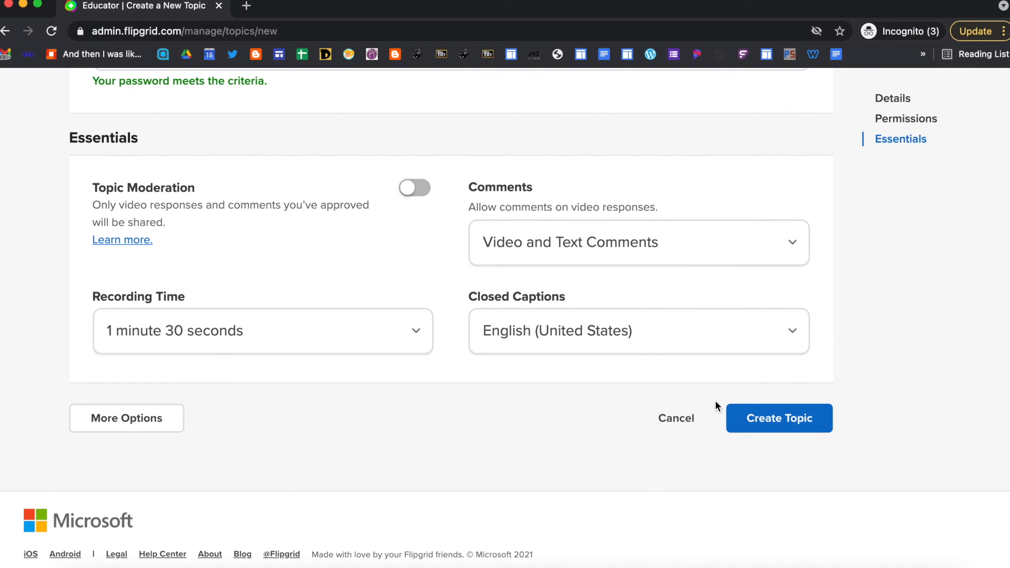
- Create the topic, close the 'Your Topic is ready!' dialog, and open the Actions dropdown
click(810, 424)
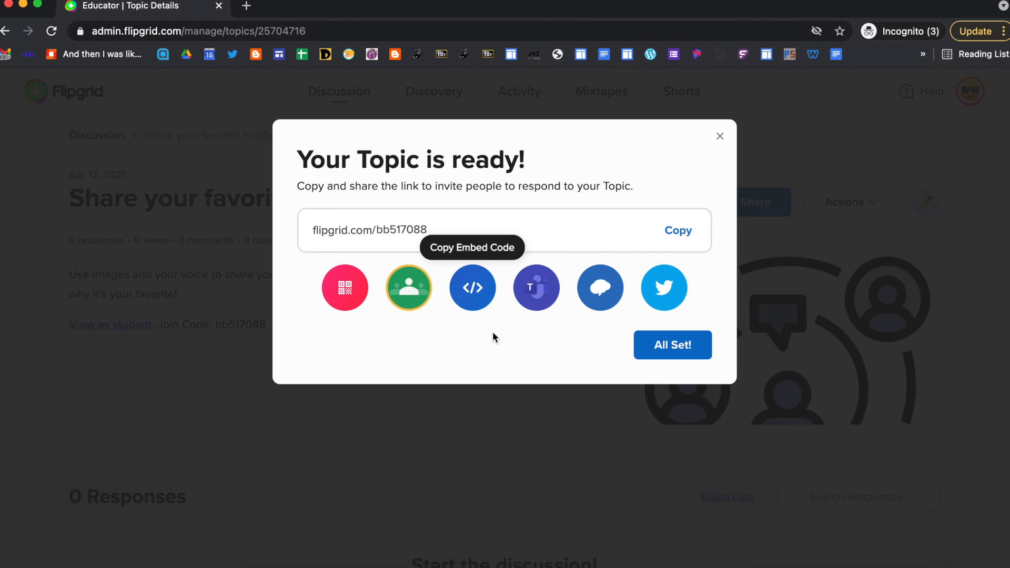
click(686, 355)
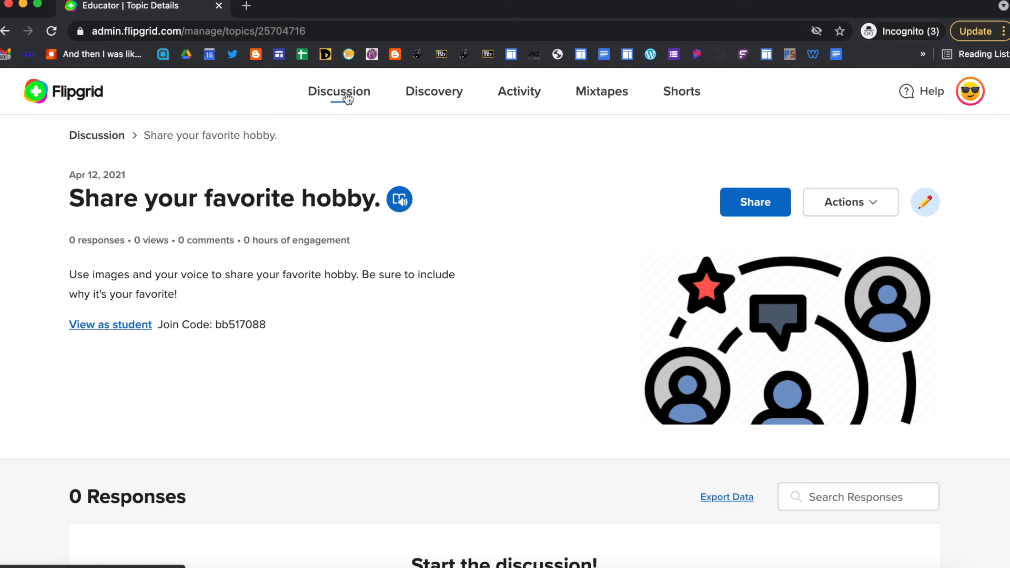
click(885, 209)
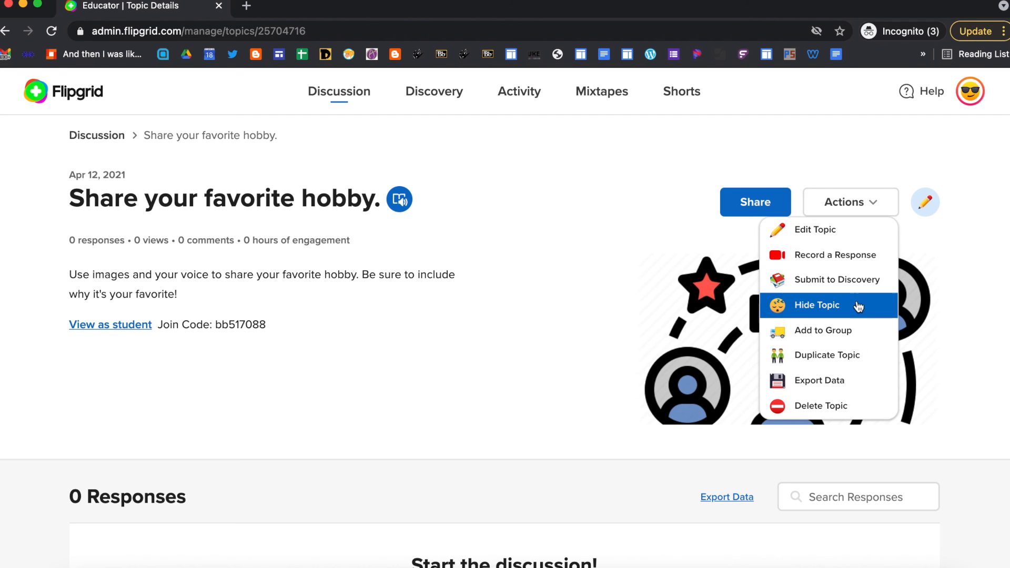
- Add the topic to LDG Group 1 (Private Group) and close the confirmation
click(859, 336)
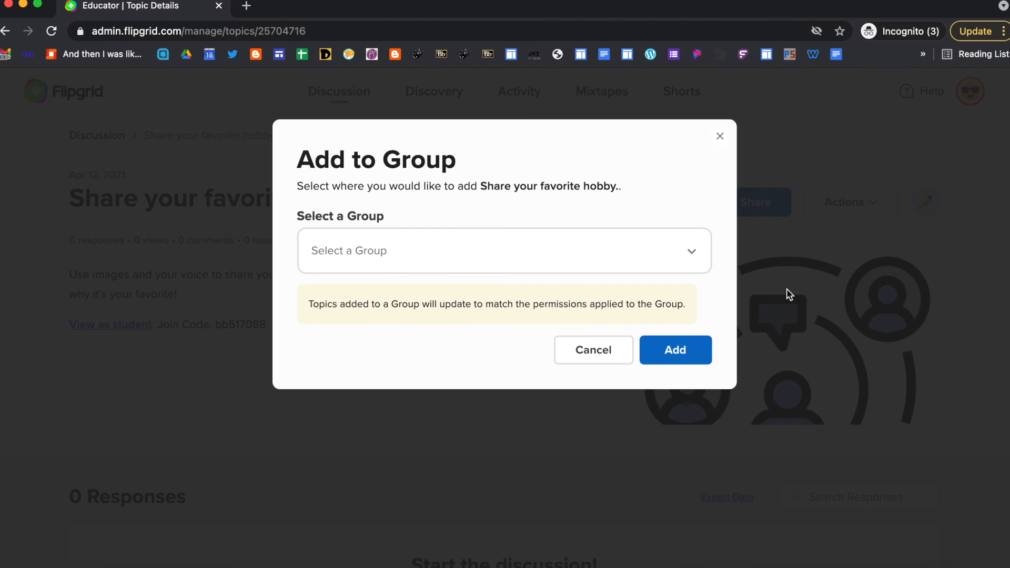
click(692, 255)
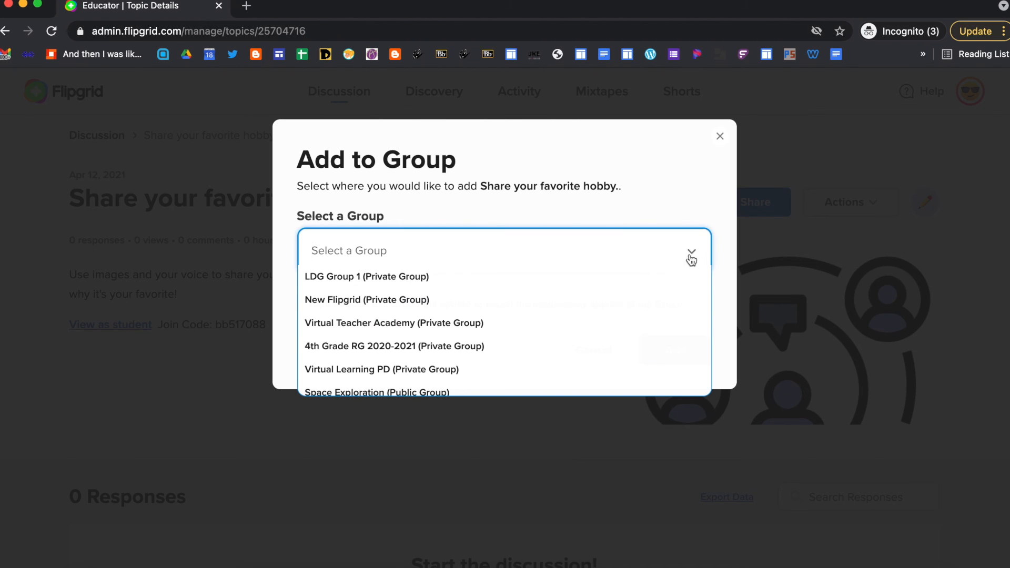
scroll(653, 299, down, 1)
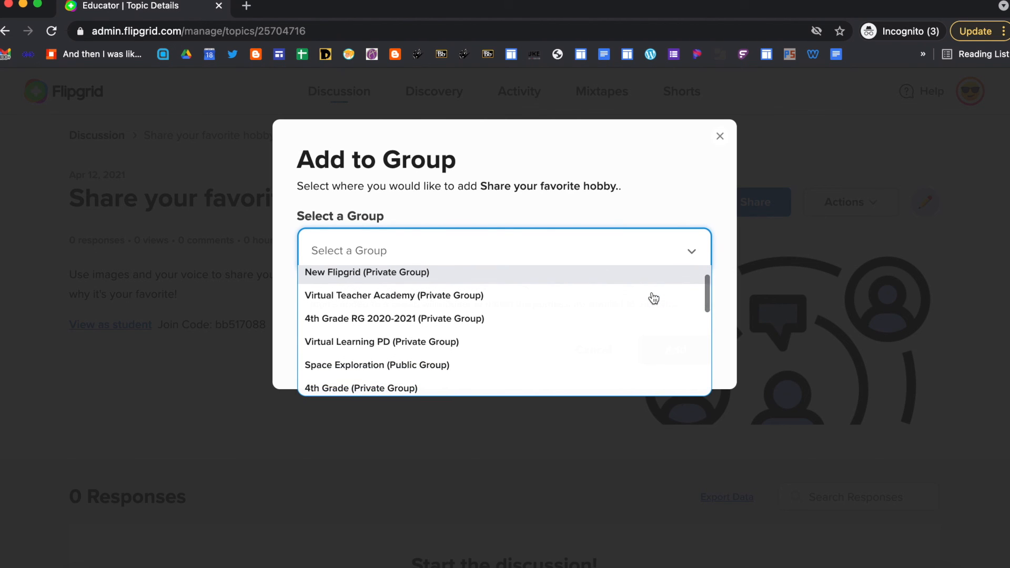
scroll(653, 299, down, 1)
scroll(653, 299, up, 2)
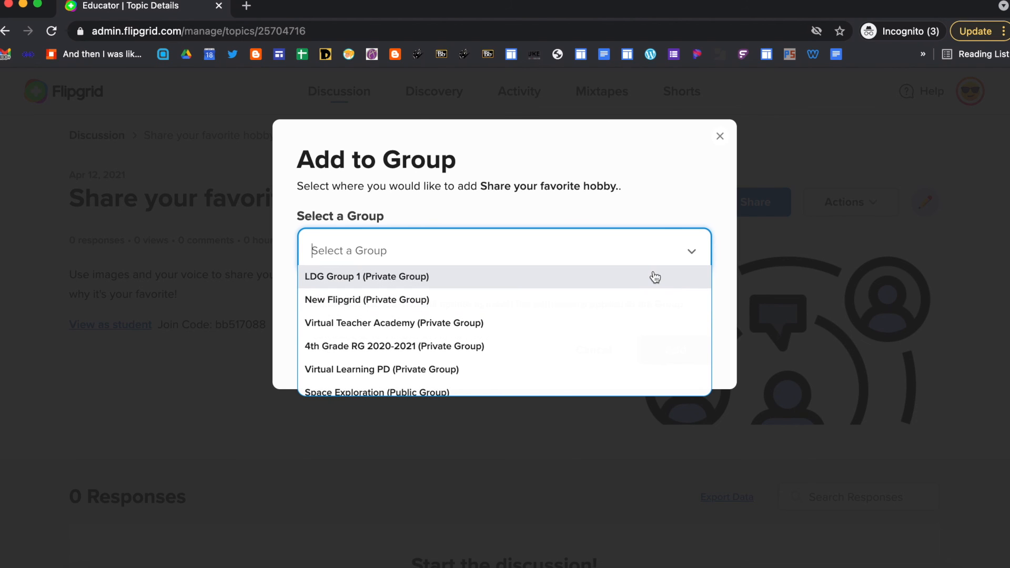
click(613, 277)
click(687, 345)
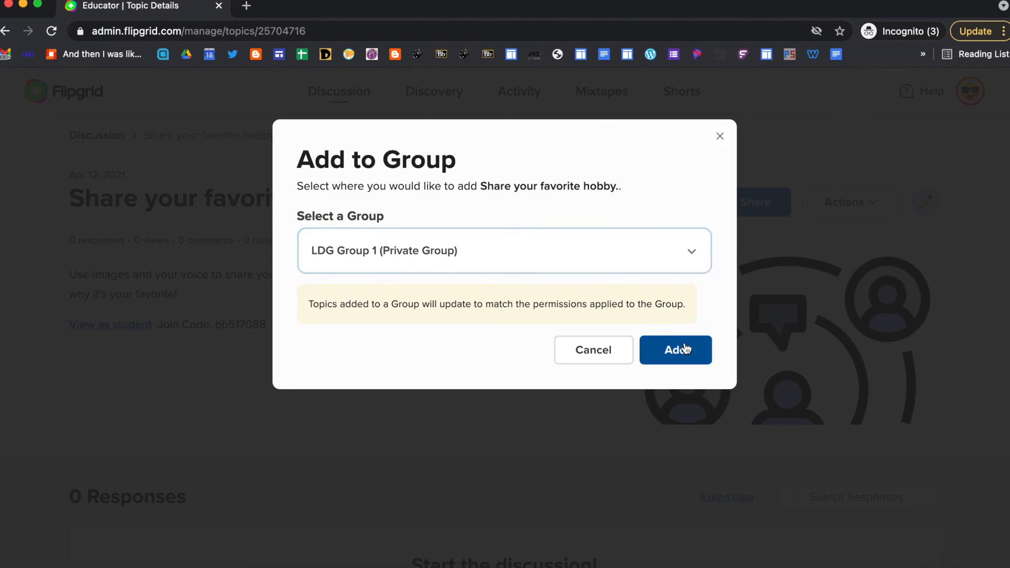
click(677, 223)
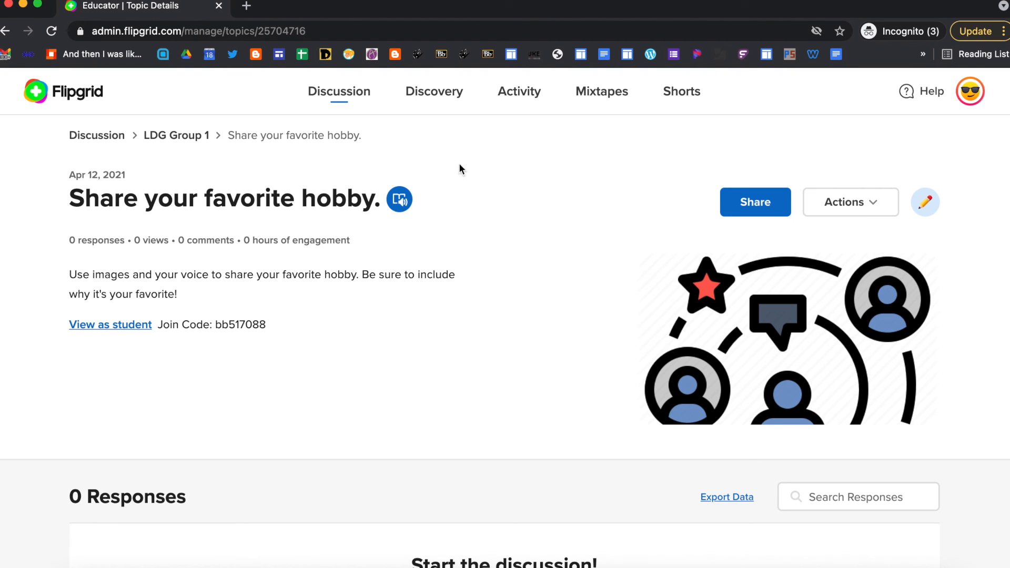
- Go to Discussion's Groups list and open LDG Group 1 to view its two topics
click(339, 97)
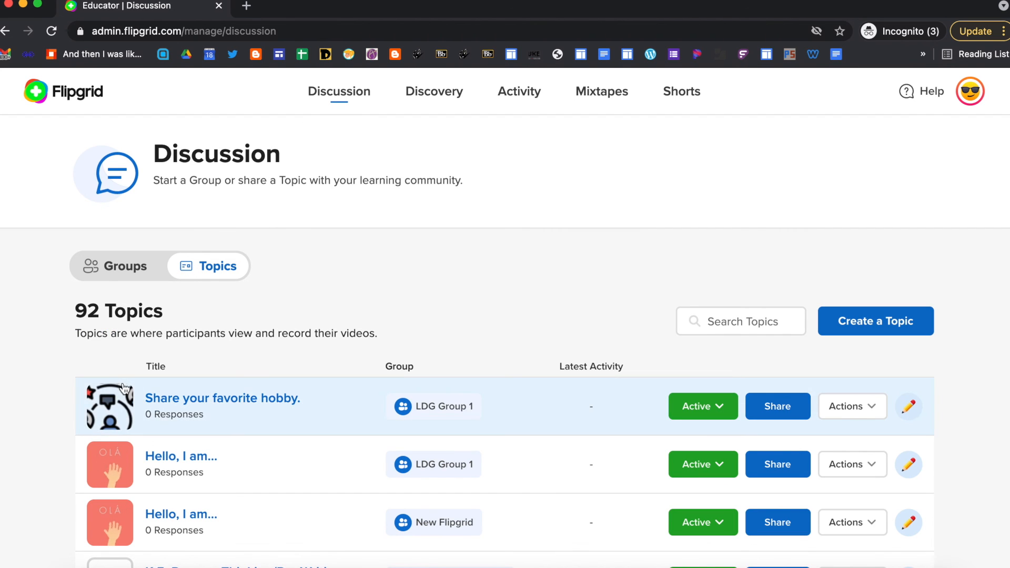
click(119, 280)
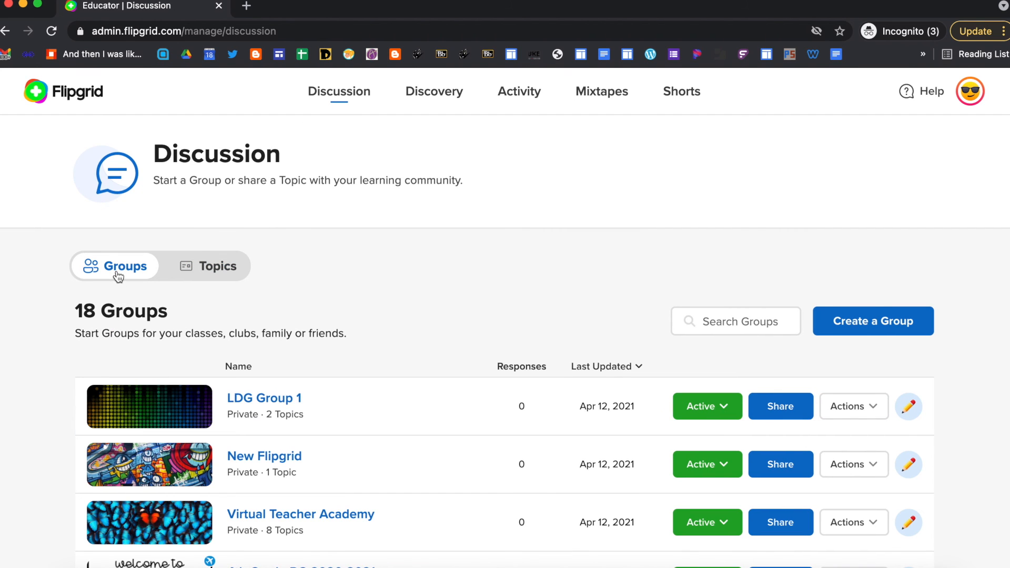
click(272, 405)
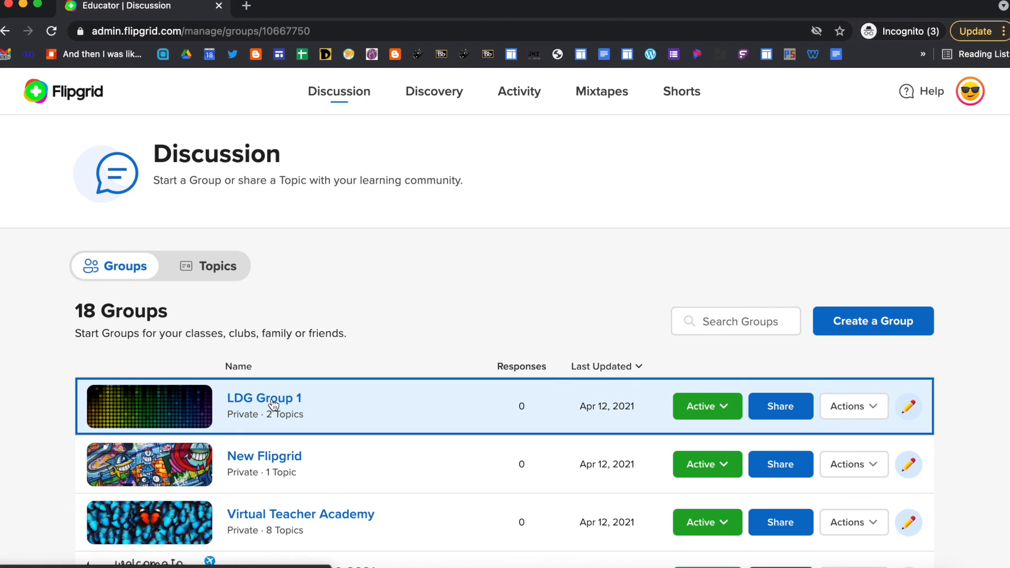
scroll(345, 396, down, 3)
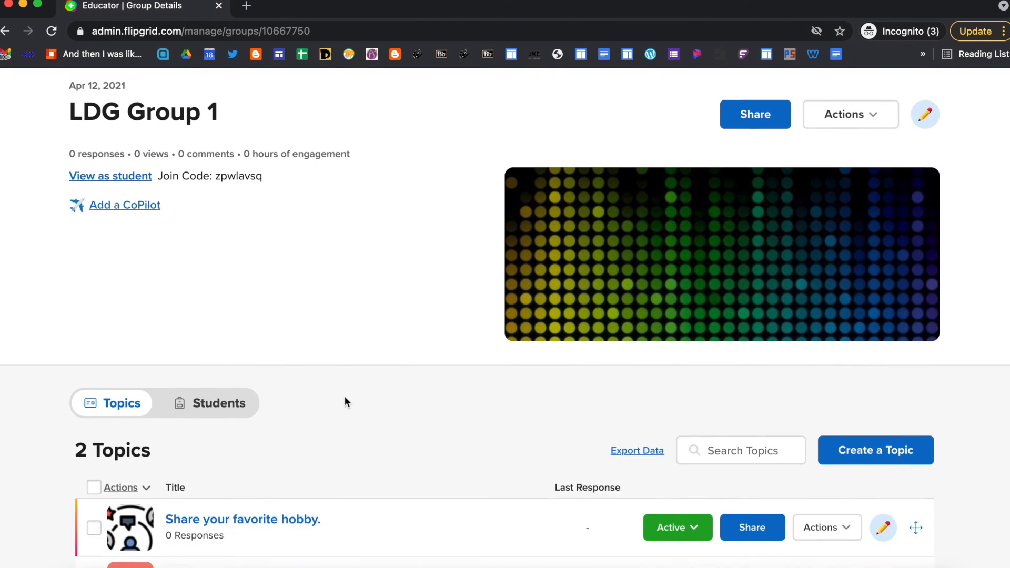
scroll(345, 396, down, 1)
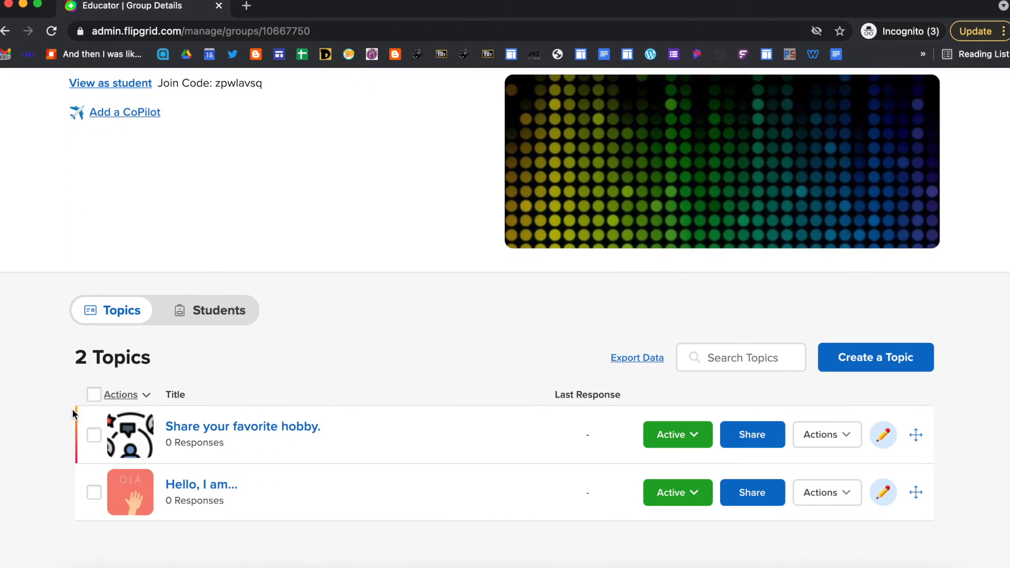